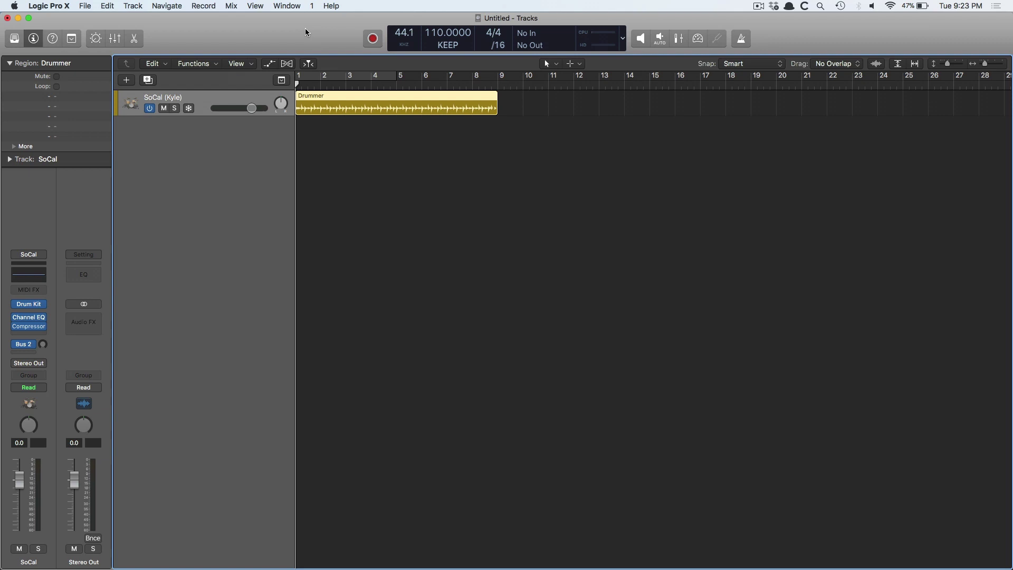
Step: Show the volume automation, boost bars 2.5–5 to +3.1 dB, and mark bars 6–6.75 for the dip
key("a")
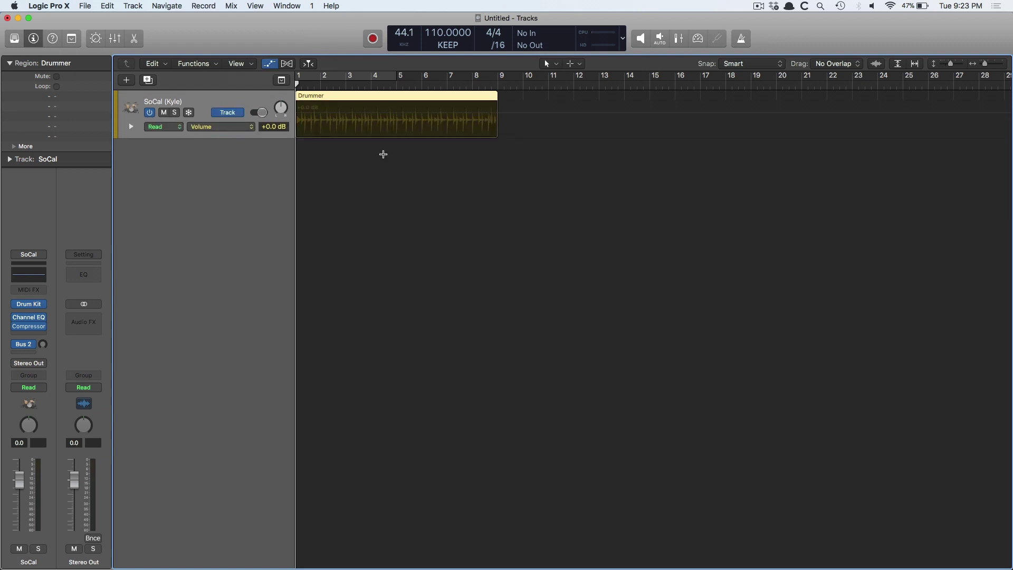
key("z")
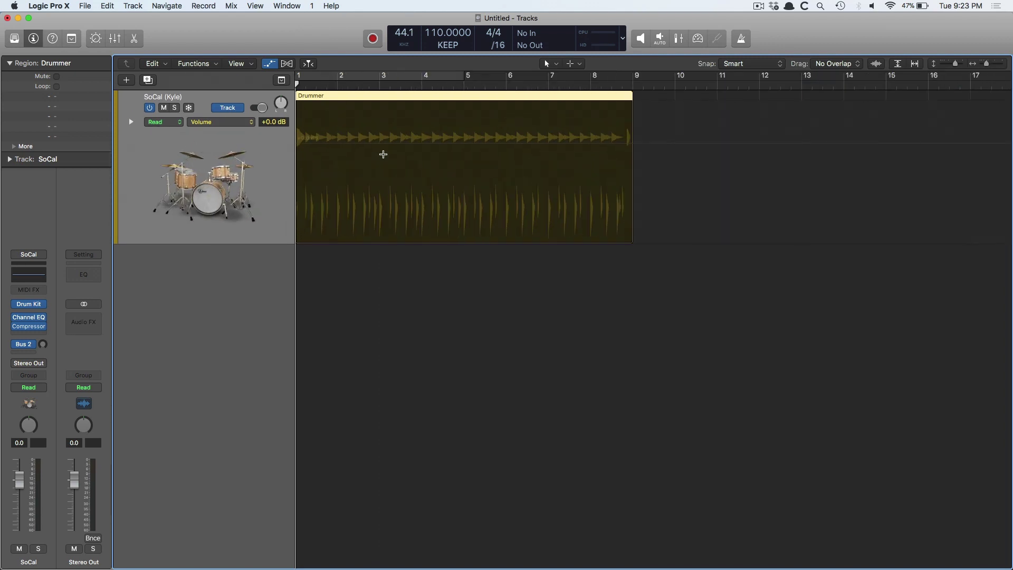
left_click_drag(361, 171, 475, 190)
left_click_drag(427, 161, 419, 131)
mouse_move(504, 166)
left_mouse_down()
mouse_move(537, 159)
mouse_move(512, 141)
mouse_move(514, 179)
left_mouse_up()
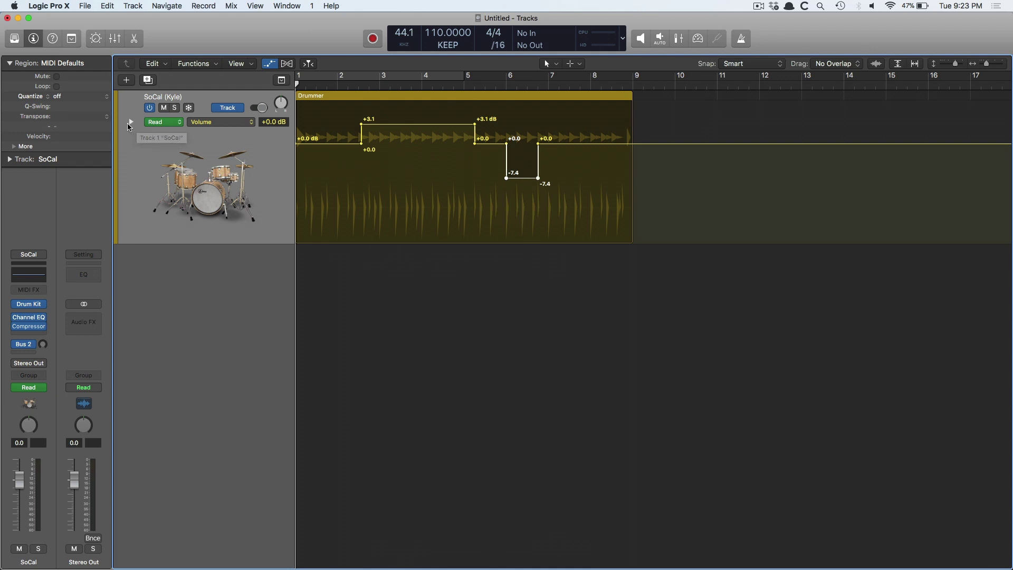
Step: Add Pan automation panning the drums to -12 near bar 2 and +6 near bar 4
left_click(127, 122)
left_click(131, 121)
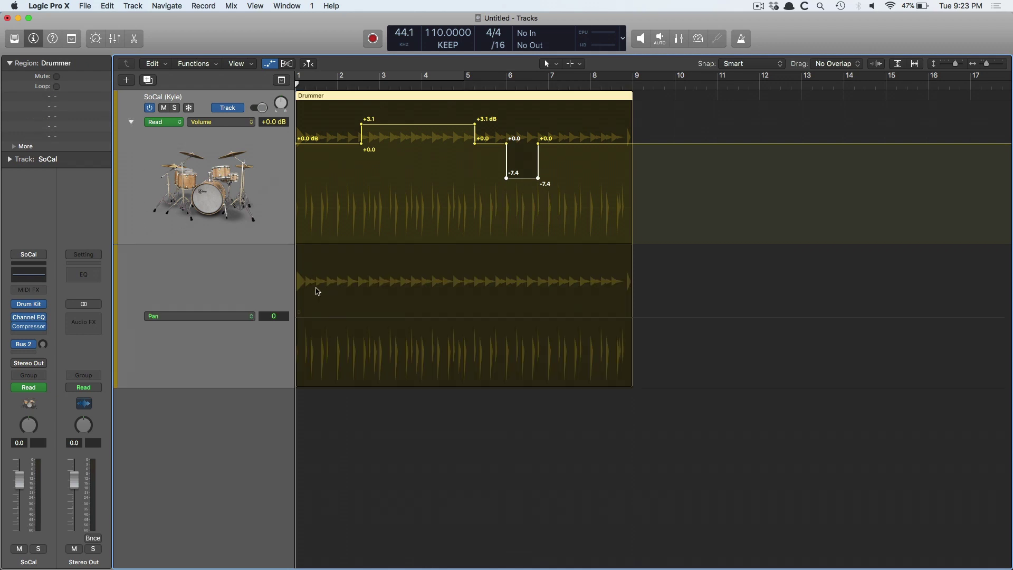
left_click(350, 323)
mouse_move(351, 322)
left_mouse_down()
mouse_move(374, 323)
mouse_move(339, 313)
mouse_move(354, 303)
left_mouse_up()
mouse_move(448, 337)
left_mouse_down()
mouse_move(410, 338)
mouse_move(419, 324)
left_mouse_up()
left_click(420, 323)
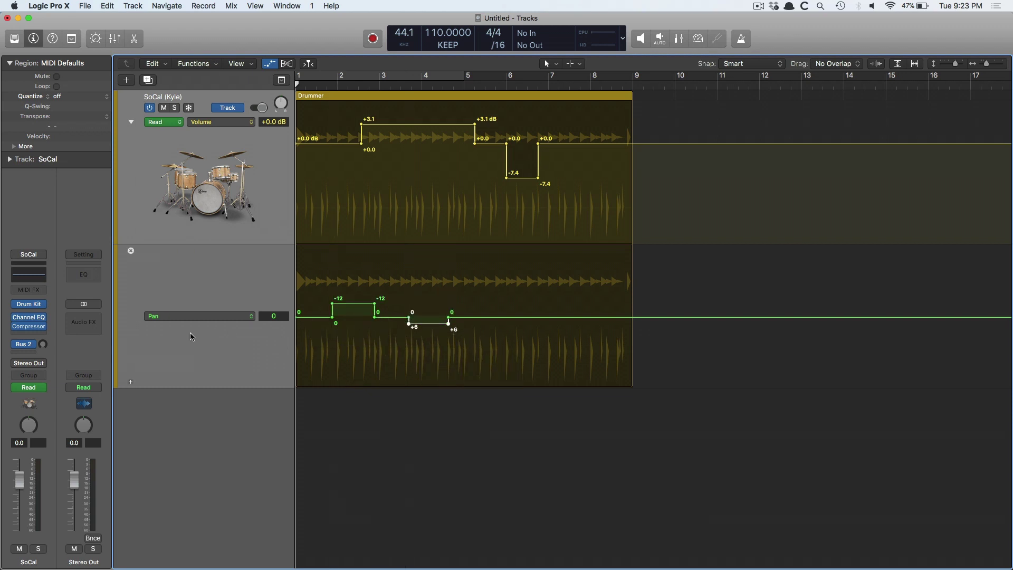
Step: Add a Mute lane and mute the drums from bar 6 to bar 7.5
left_click(131, 381)
left_click_drag(508, 462, 575, 477)
left_click(547, 464)
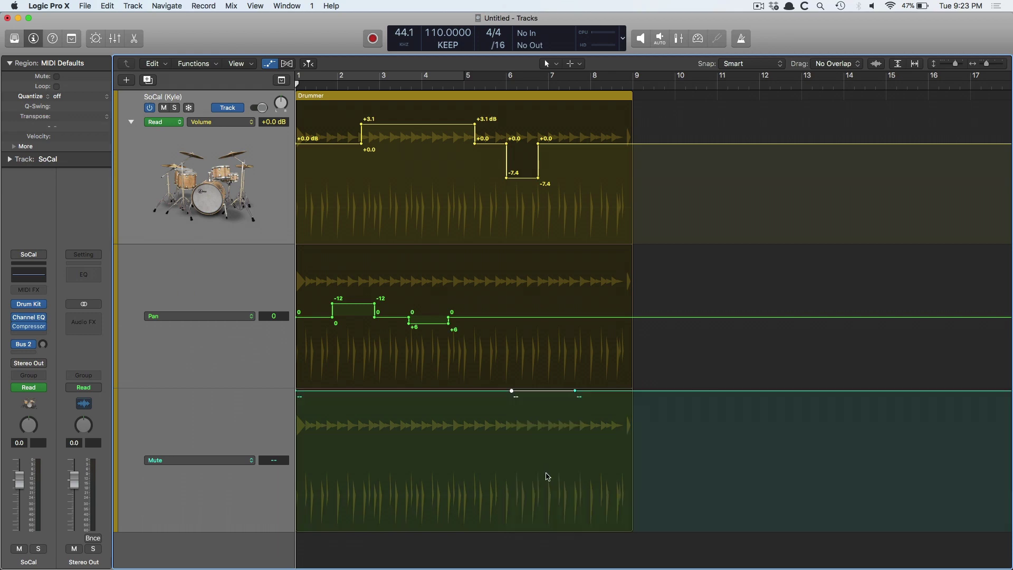
left_click_drag(536, 393, 534, 417)
scroll(430, 260, "left", 2)
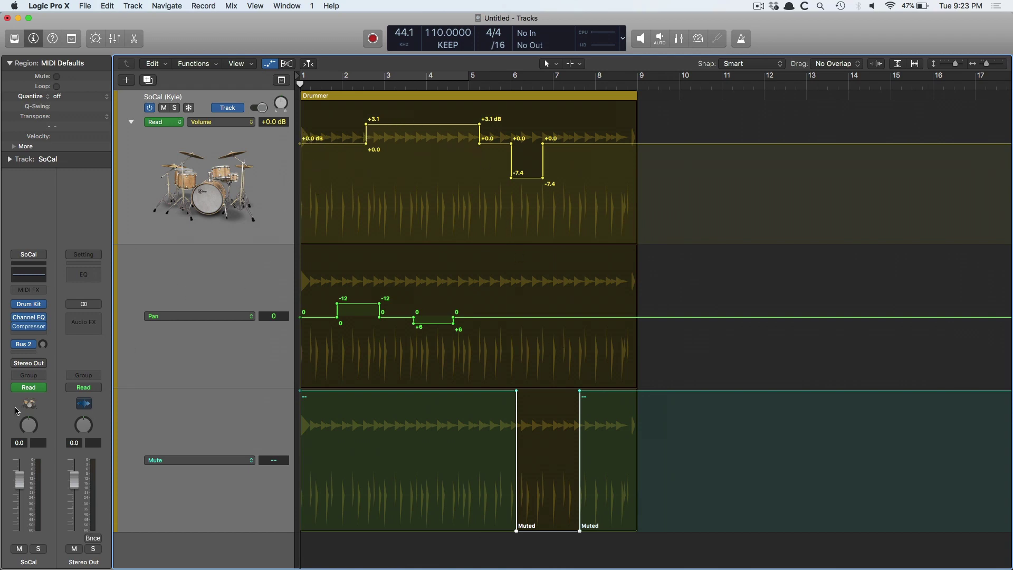
Step: Start playback to hear the volume, pan and mute changes on the drums
key("space")
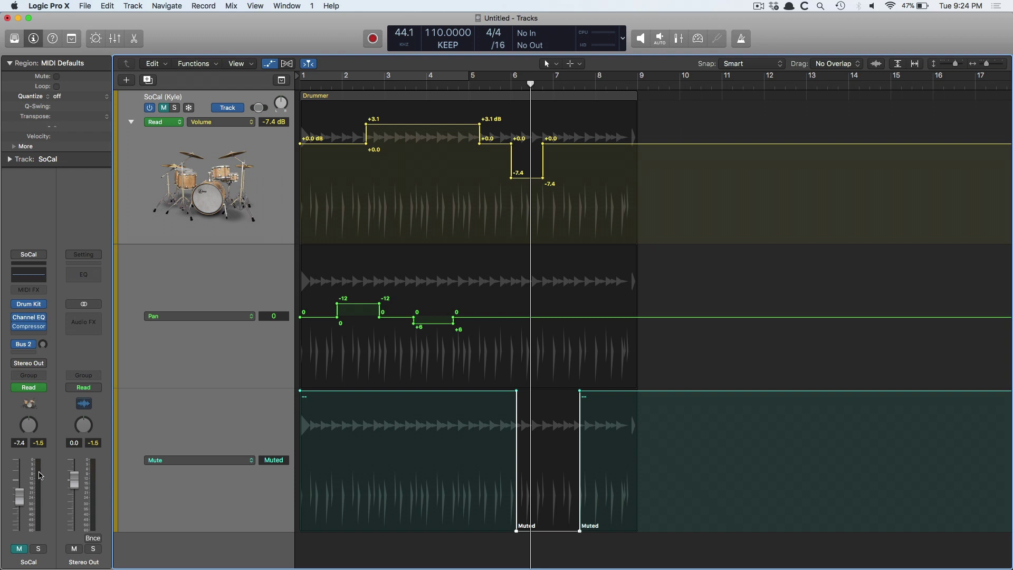
Step: Undo the automation back to +0.0 dB and re-show the Volume lane with bars 1–12 in view
key("super+z")
key("super+z")
key("super+z")
key("super+z")
key("super+z")
key("super+z")
key("super+z")
key("super+z")
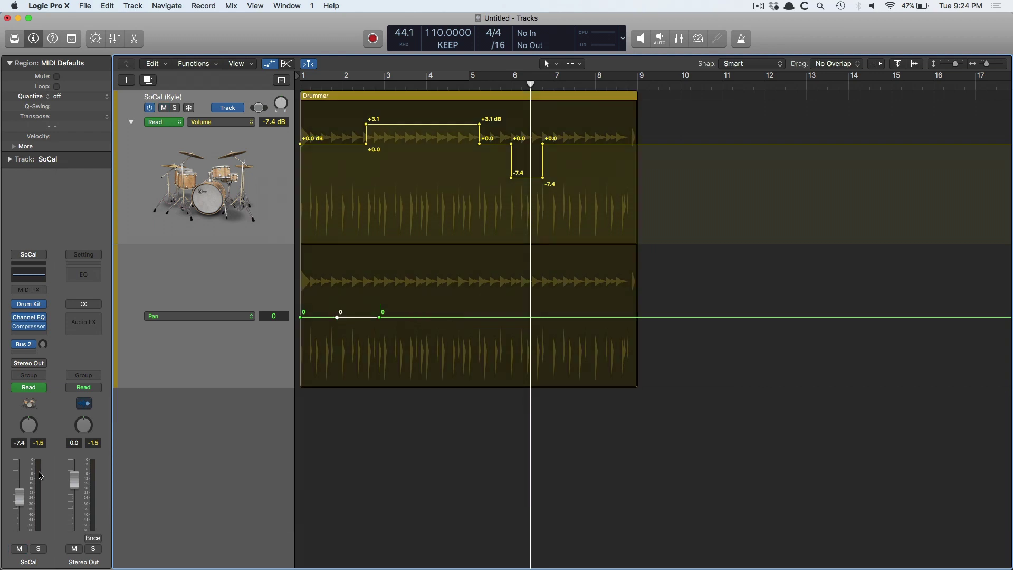
key("super+z")
key("super+z")
key("super+z")
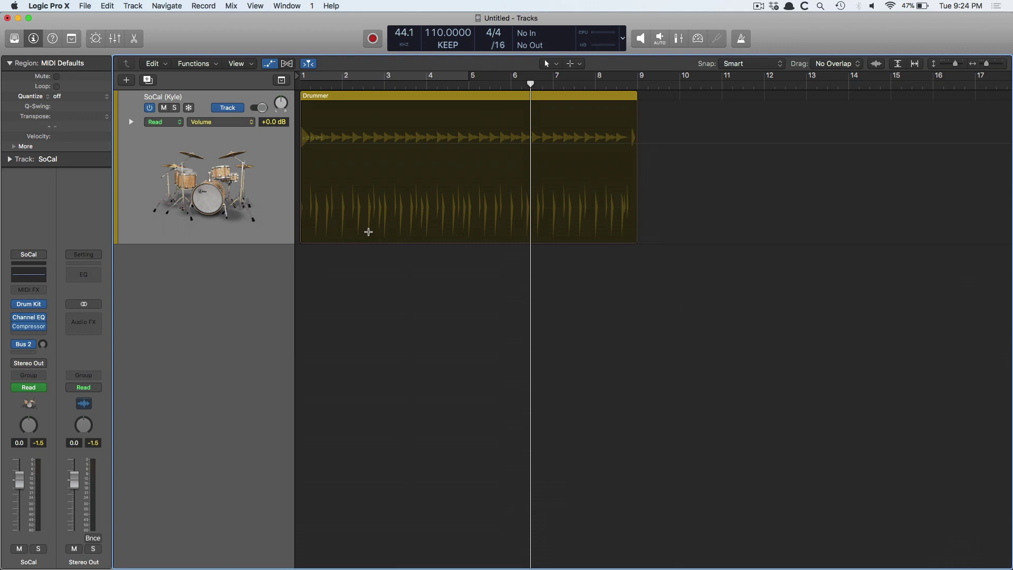
key("super+Right")
key("super+Down")
key("super+Left")
key("super+Left")
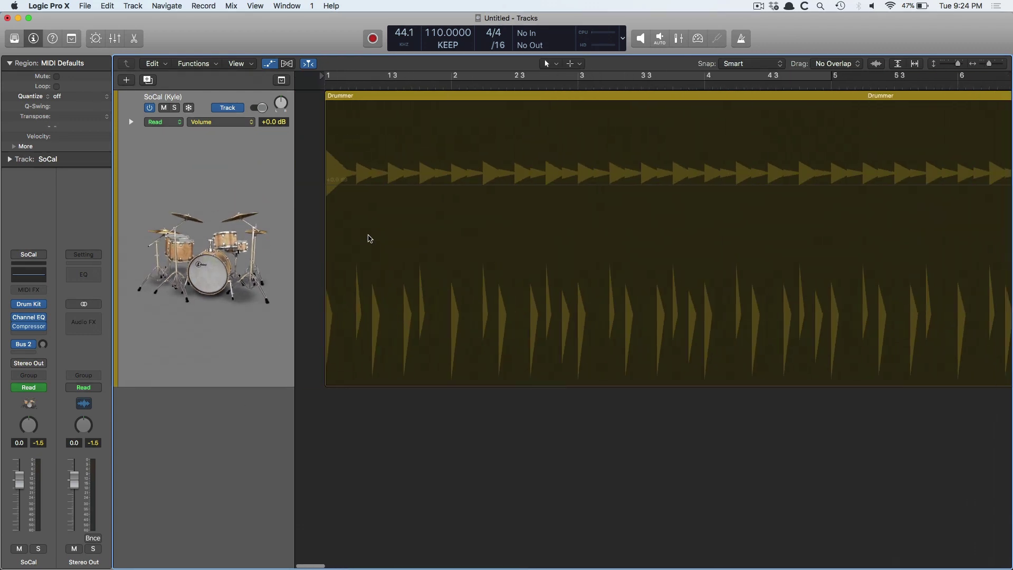
key("super+Up")
key("a")
key("super+Down")
key("super+Left")
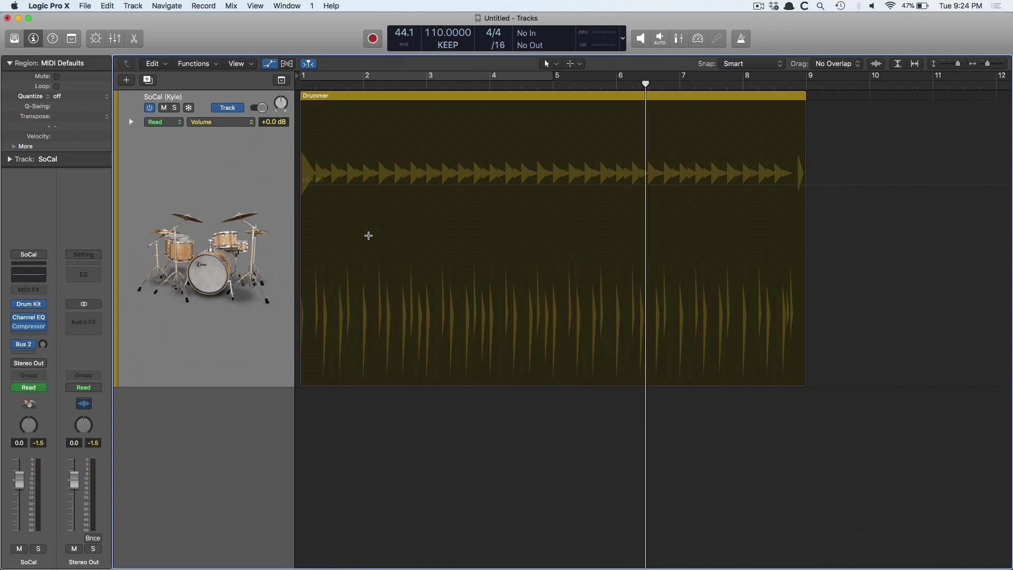
left_click(231, 127)
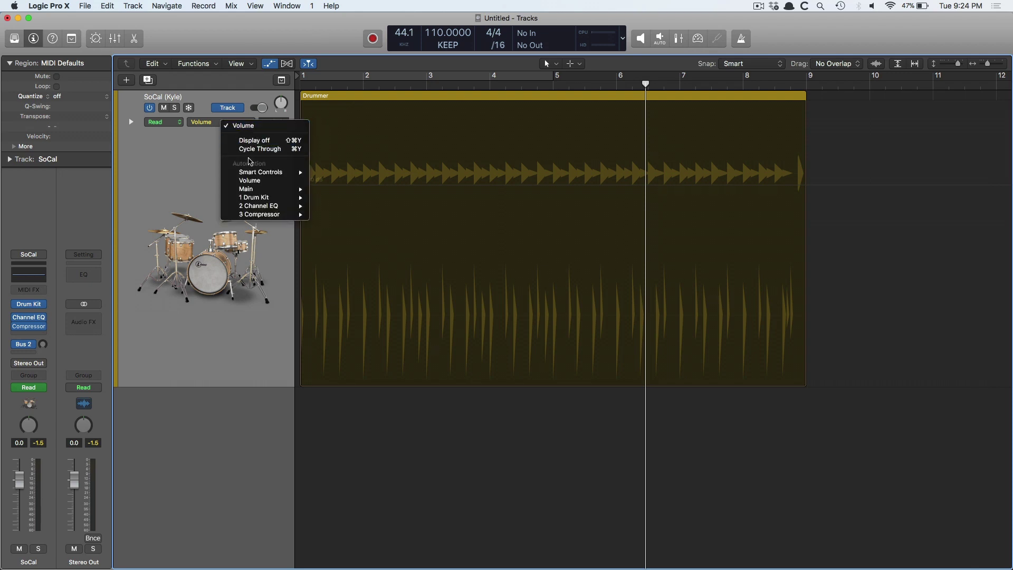
mouse_move(263, 190)
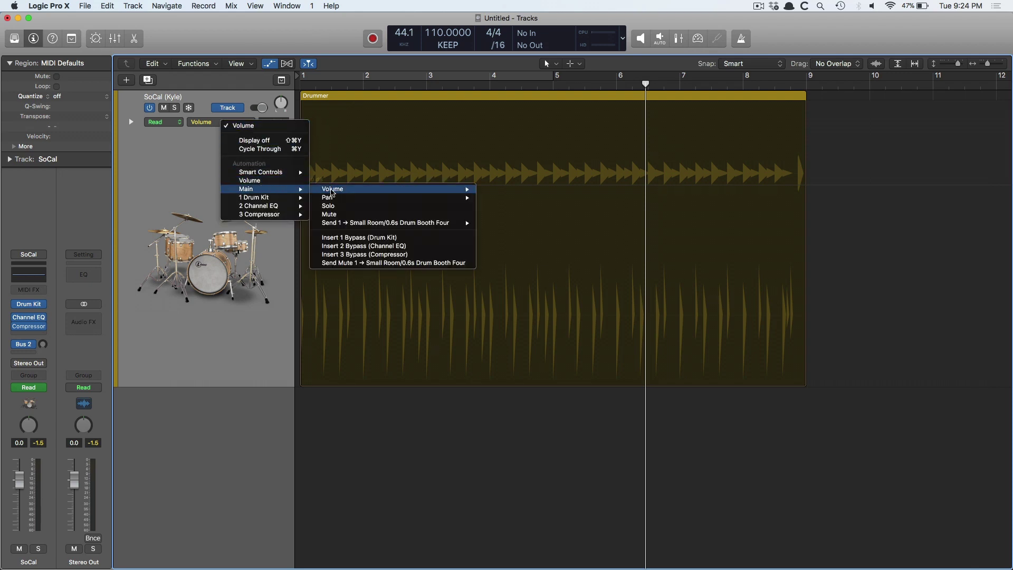
mouse_move(339, 200)
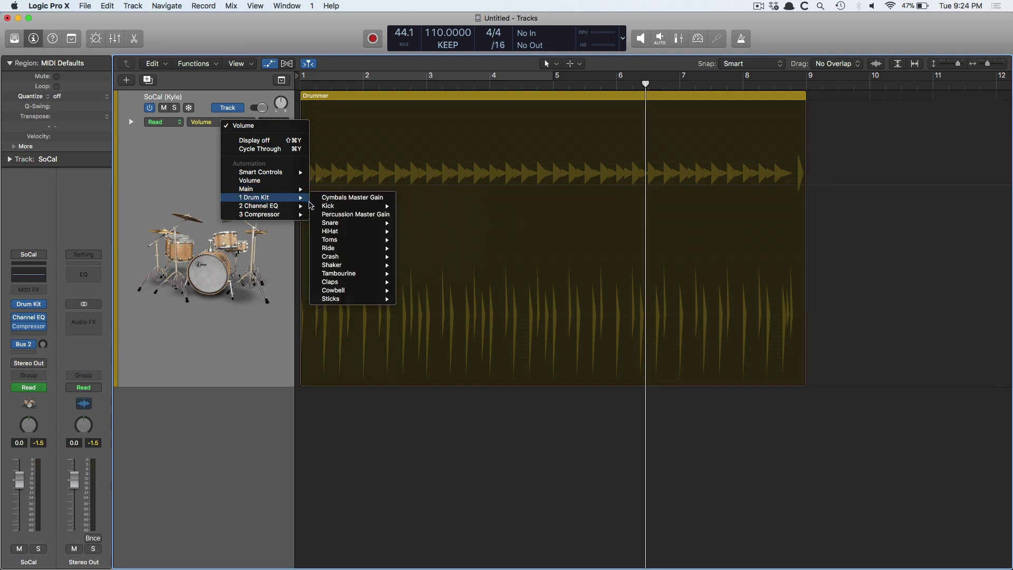
mouse_move(346, 232)
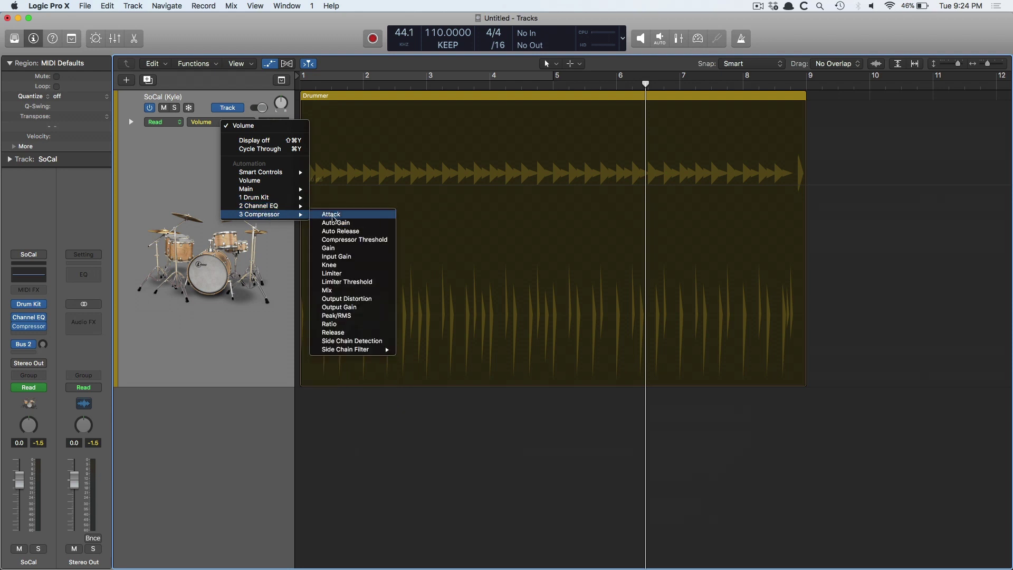
left_click(265, 40)
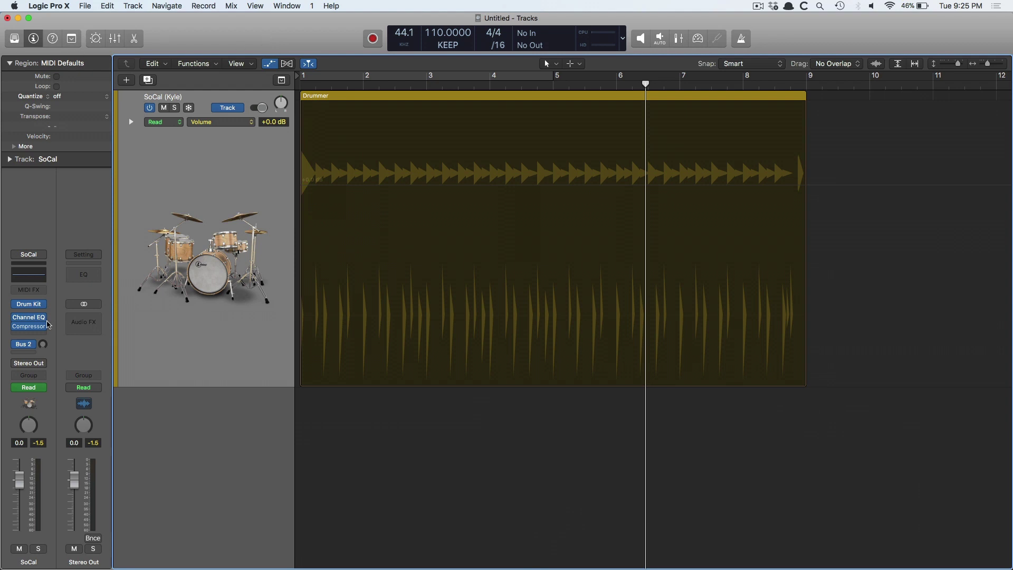
Step: Open the SoCal channel's Compressor plug-in and set its Threshold to -24 dB
left_click(29, 326)
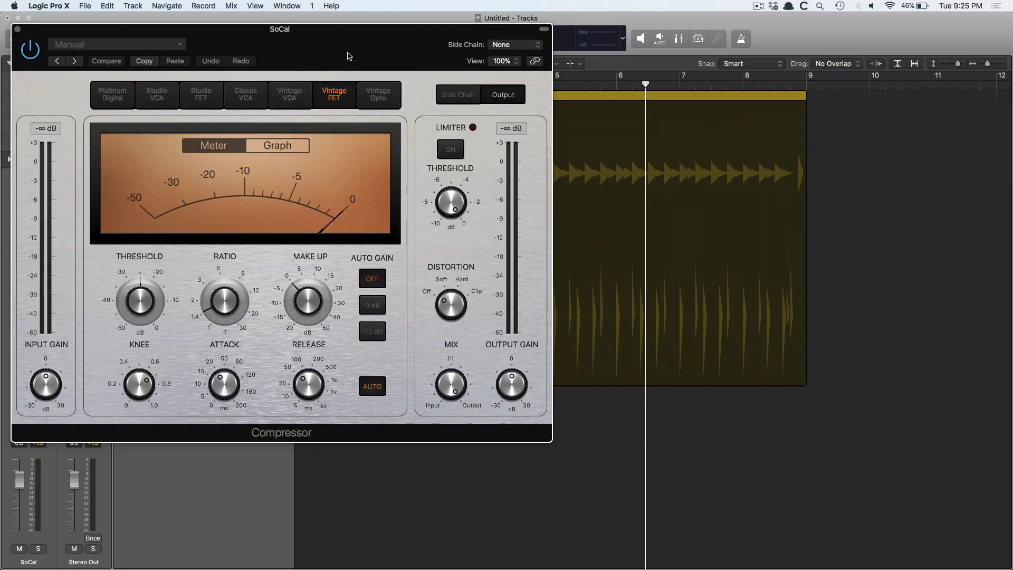
left_click_drag(348, 56, 508, 95)
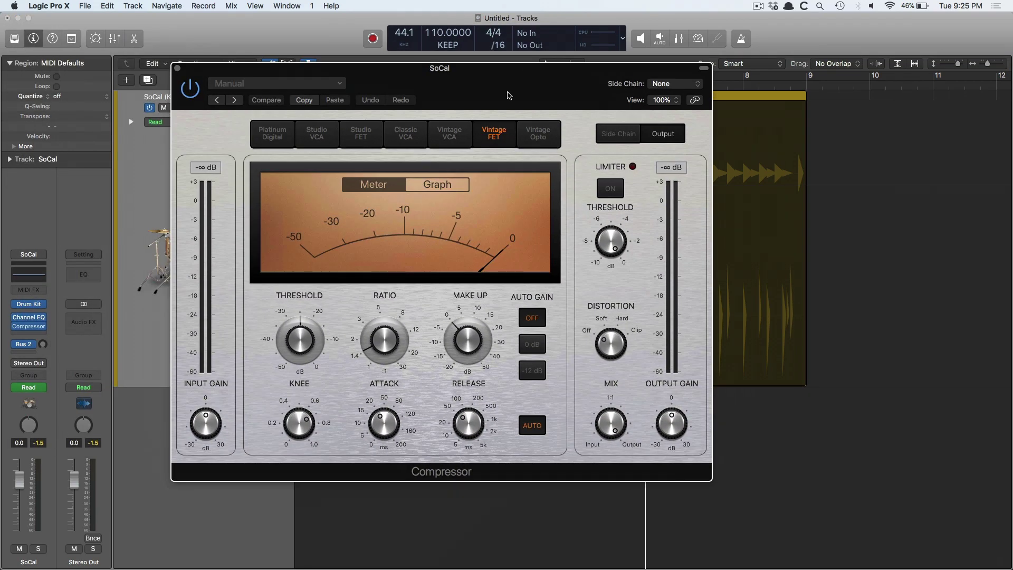
left_click_drag(291, 347, 289, 381)
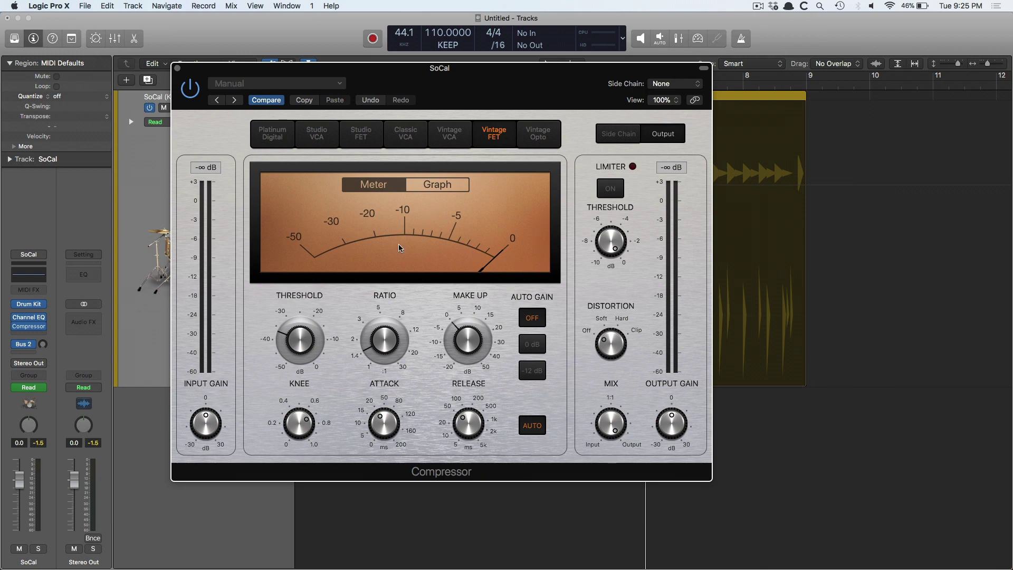
mouse_move(313, 323)
left_click_drag(291, 333, 280, 308)
Step: Close the Compressor, show 3 Compressor > Compressor Threshold automation, and select bars 3.5–4.3
key("super+w")
left_click(230, 121)
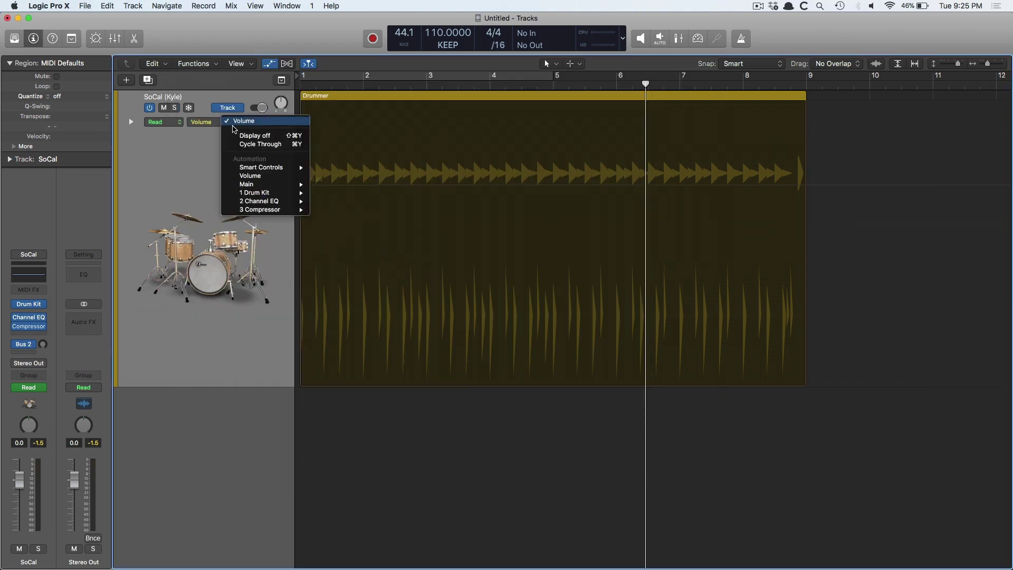
mouse_move(268, 210)
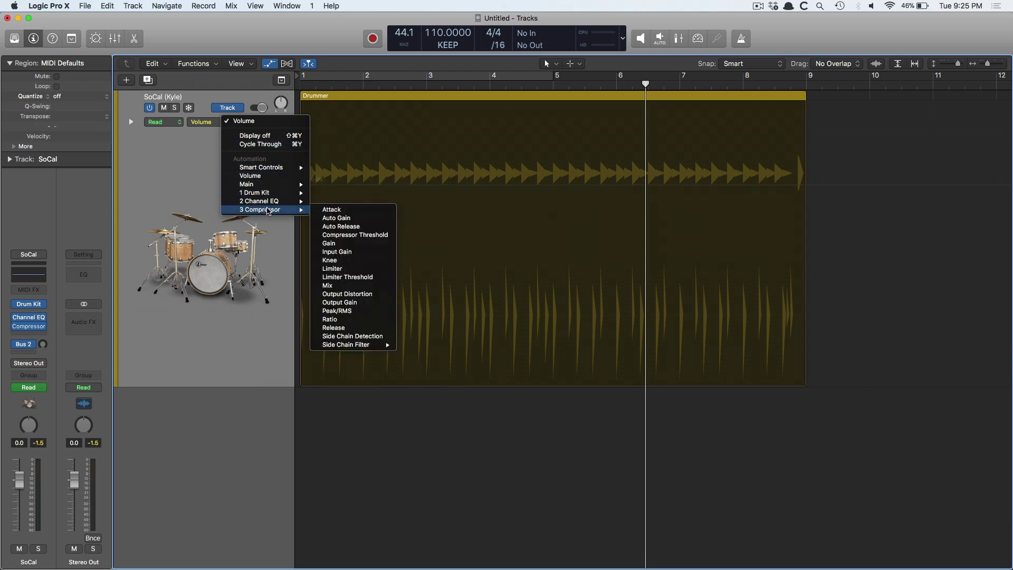
left_click(250, 176)
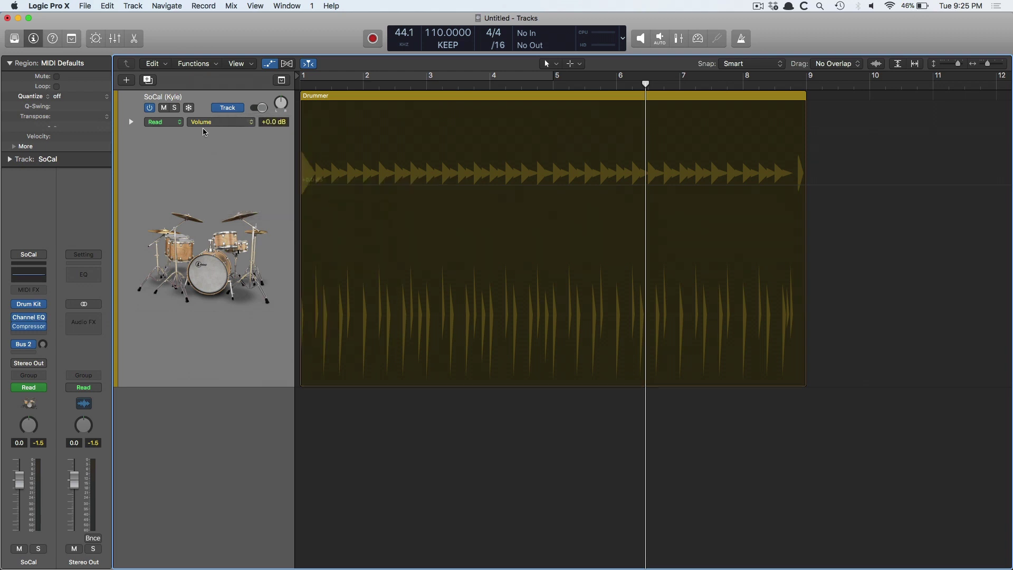
left_click(225, 123)
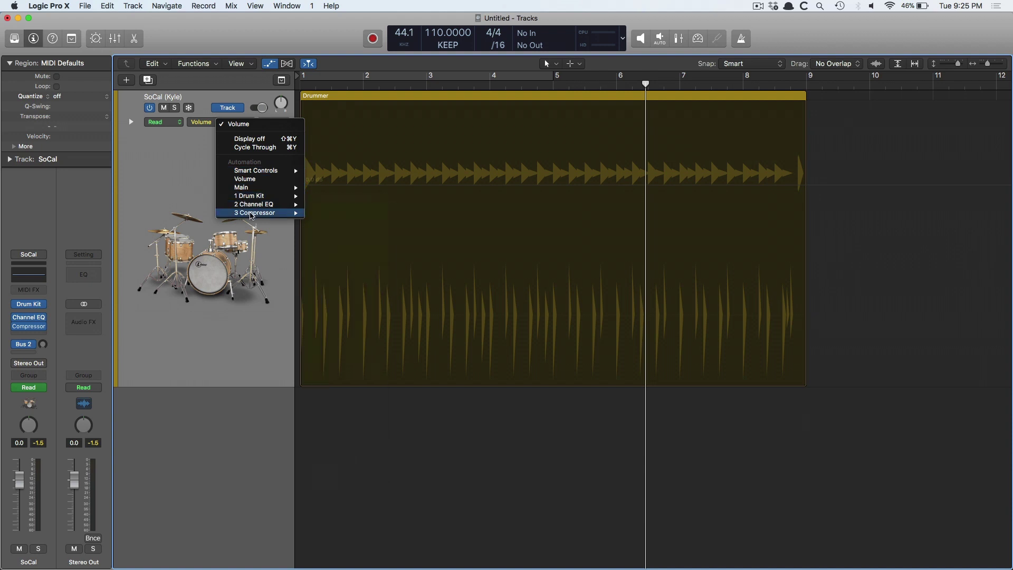
mouse_move(252, 214)
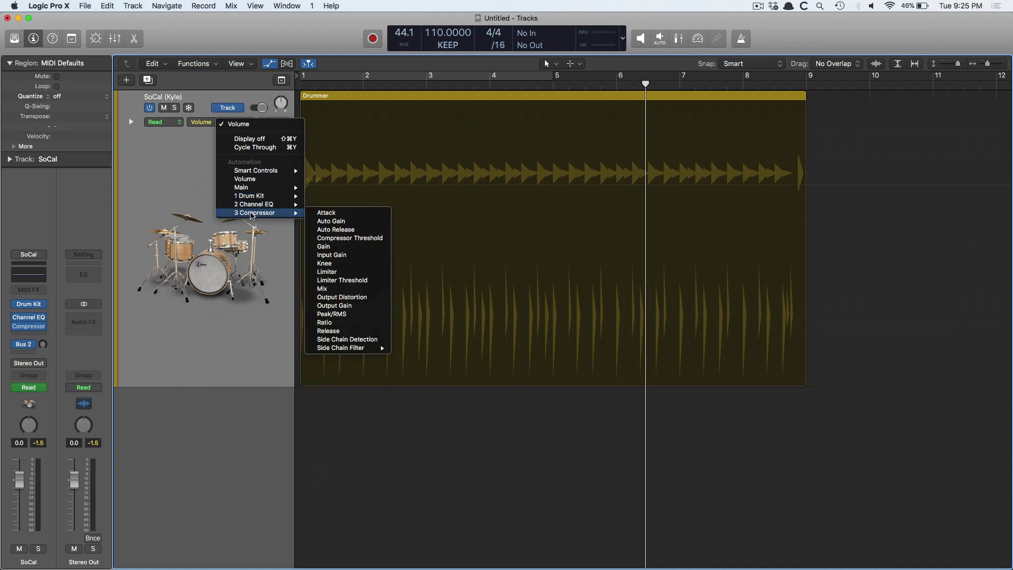
left_click(344, 240)
left_click_drag(457, 190, 483, 225)
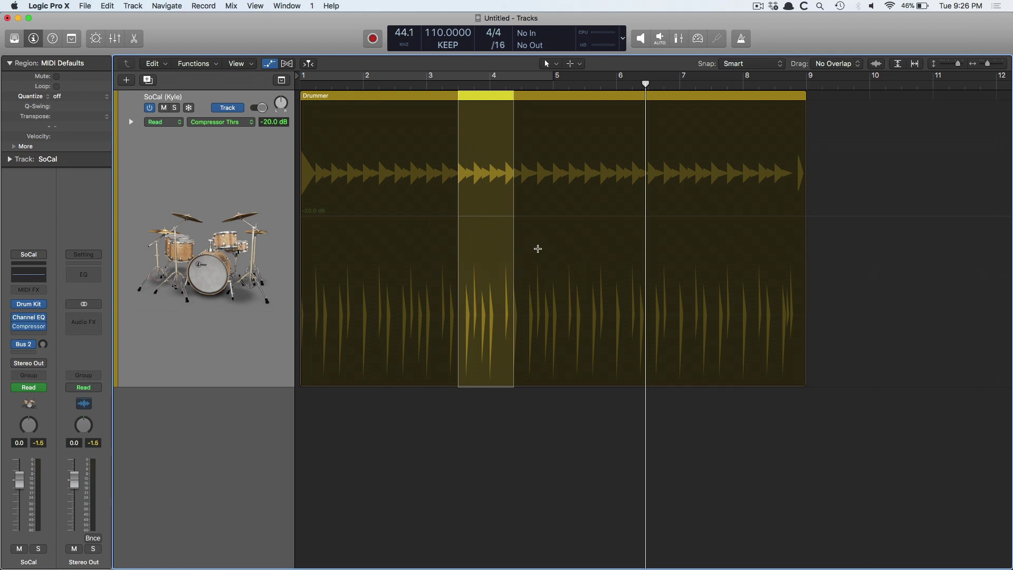
Step: Raise the Compressor Threshold to -17.0 dB over bars 4.8–6, leaving -20.0 dB elsewhere
left_click_drag(537, 248, 628, 256)
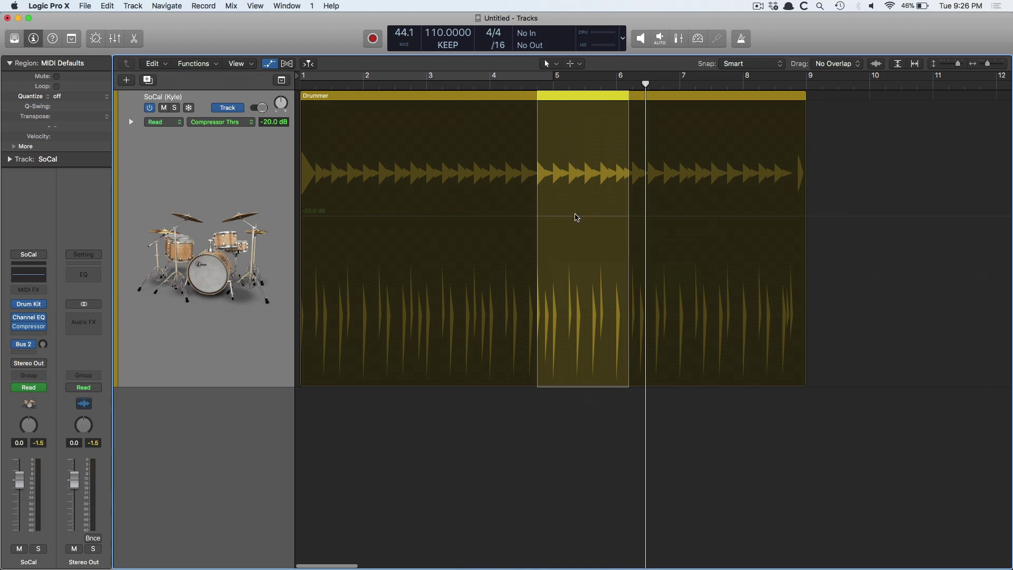
key("t")
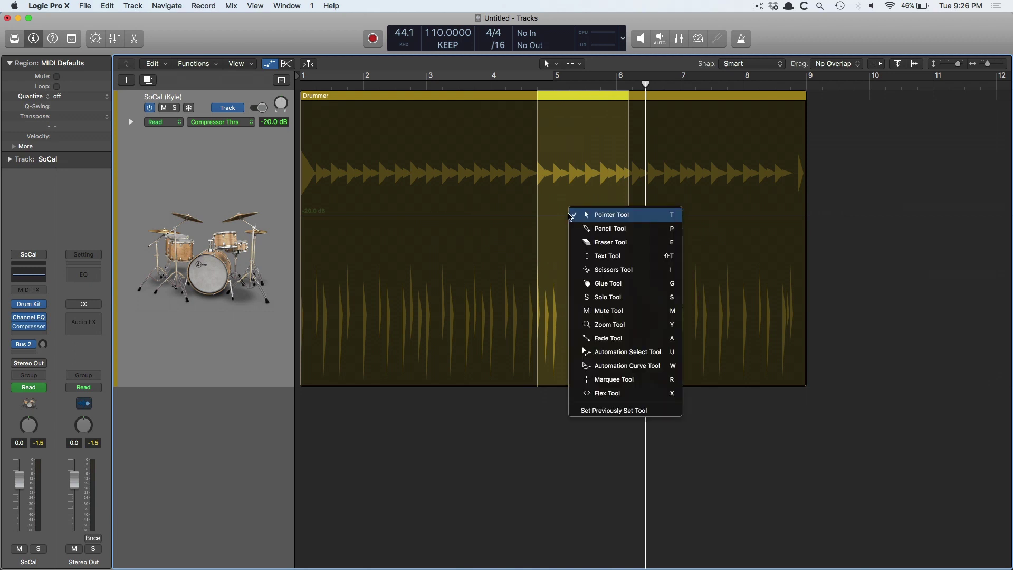
left_click(559, 218)
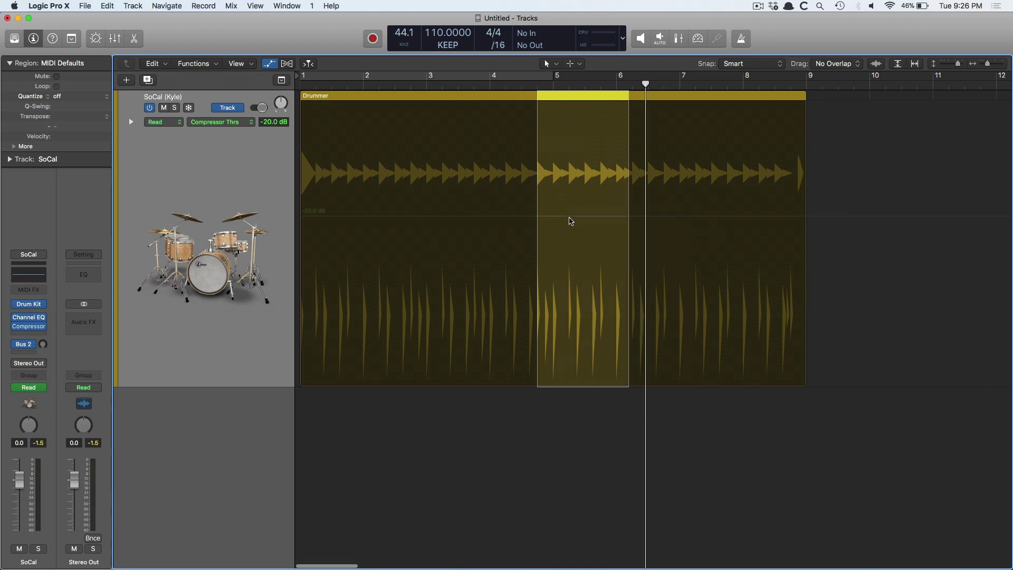
left_click(570, 221)
mouse_move(569, 221)
left_mouse_down()
mouse_move(570, 261)
mouse_move(567, 201)
left_mouse_up()
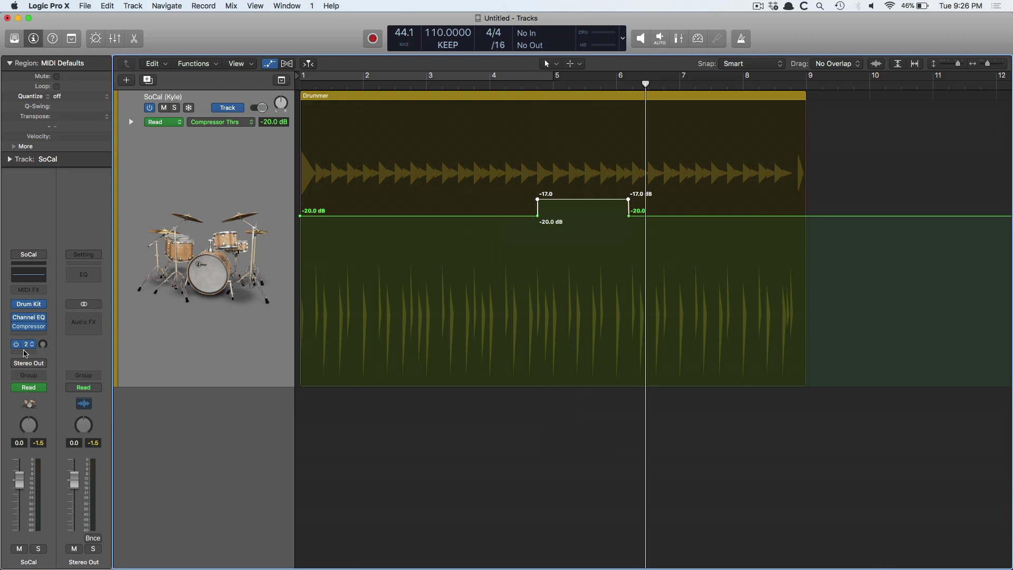
Step: With the Compressor open, play the drums and raise the threshold section to -3.5 dB
left_click(29, 326)
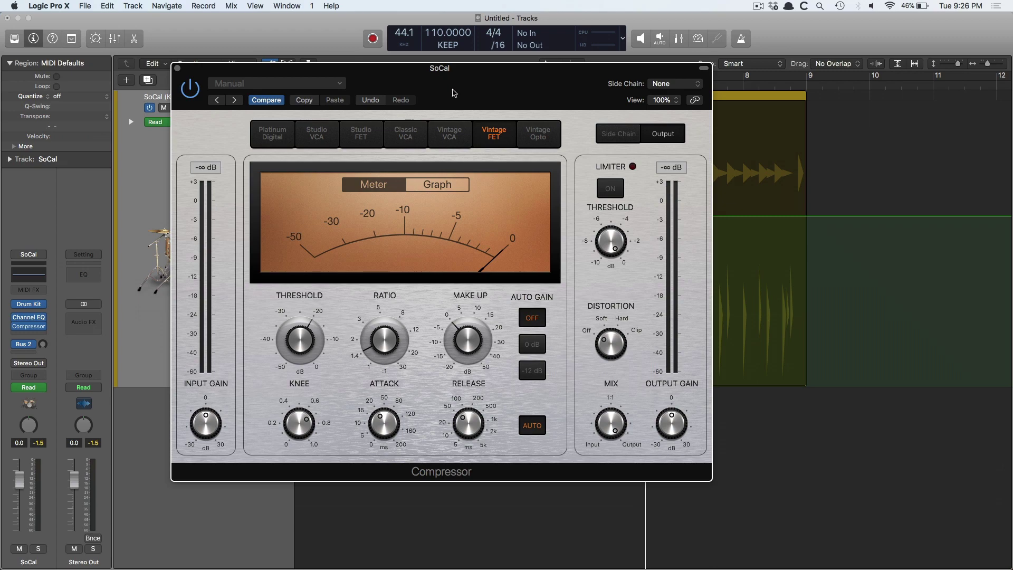
left_click_drag(467, 96, 259, 95)
left_click(514, 90)
key("space")
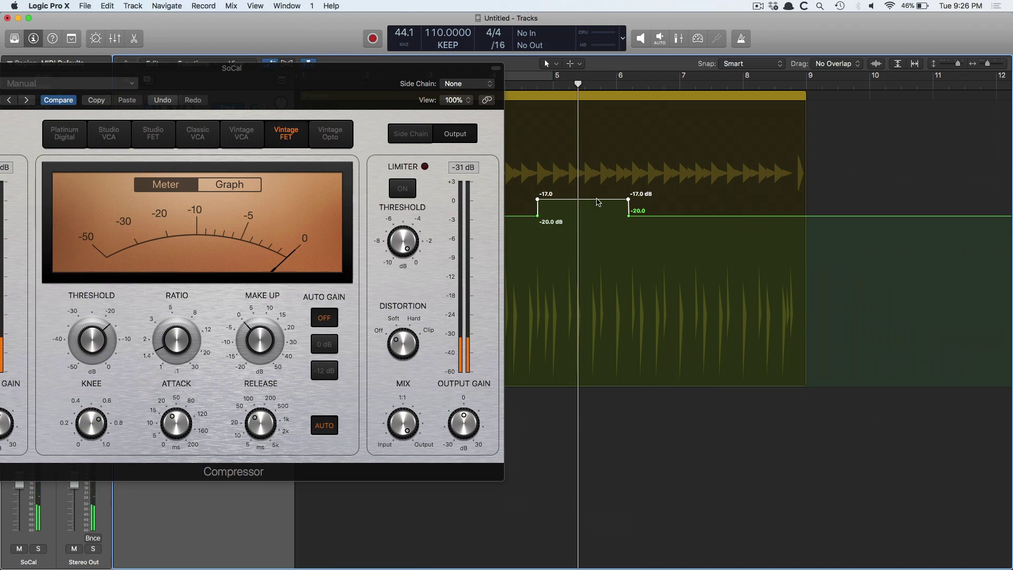
left_click_drag(599, 201, 596, 124)
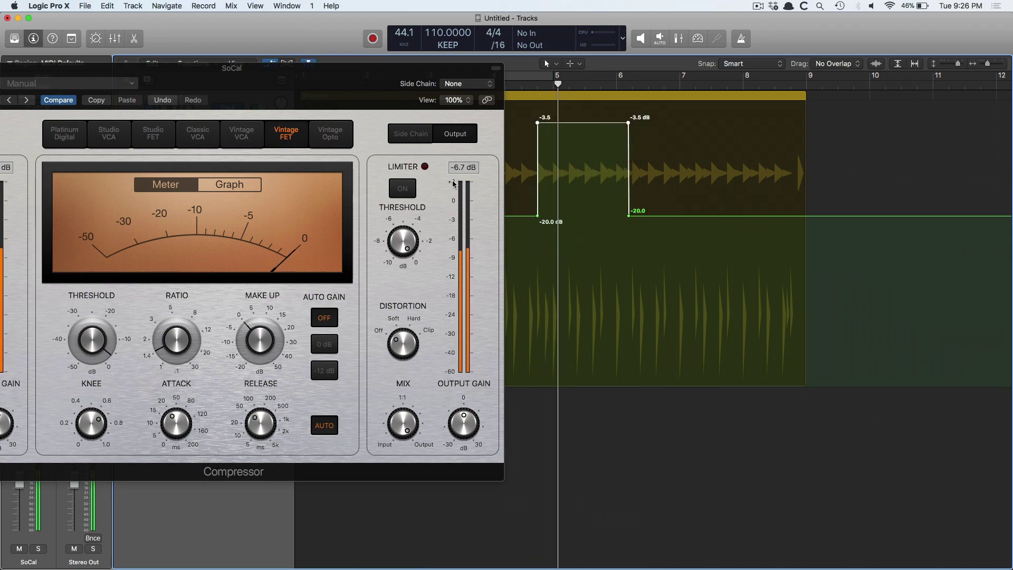
key("space")
Step: Close the Compressor and revert the threshold to a flat -20.0 dB
left_click_drag(324, 91, 633, 109)
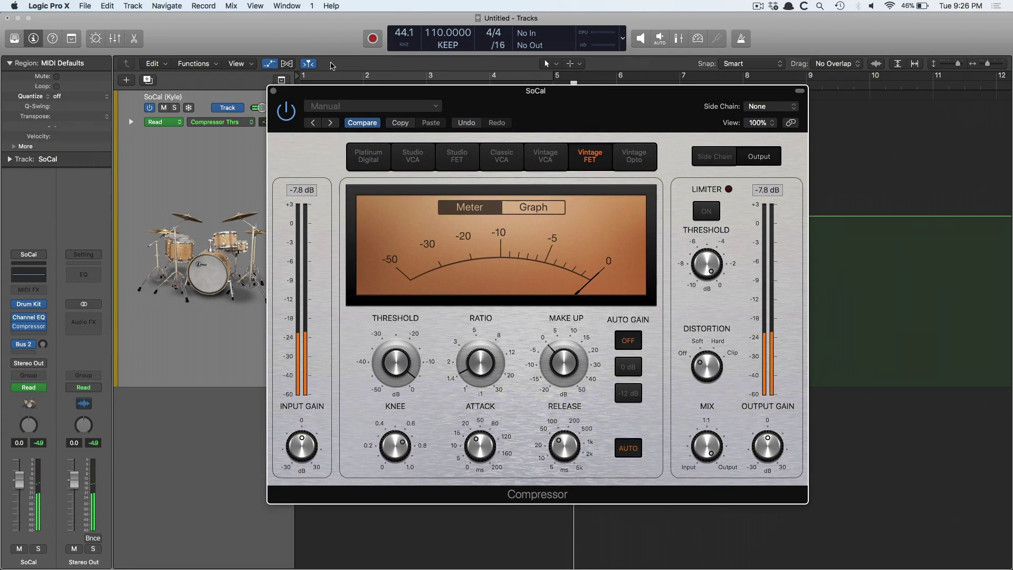
left_click(275, 87)
key("super+z")
key("super+z")
key("a")
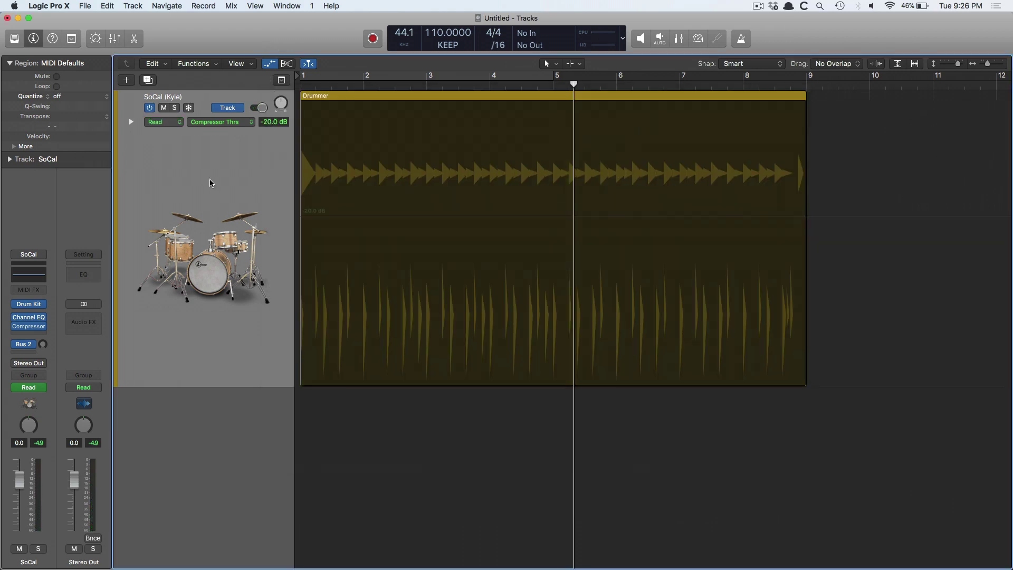
Step: Show the Drummer track's Volume automation, reading +0.0 dB, instead of Compressor Threshold
left_click(223, 124)
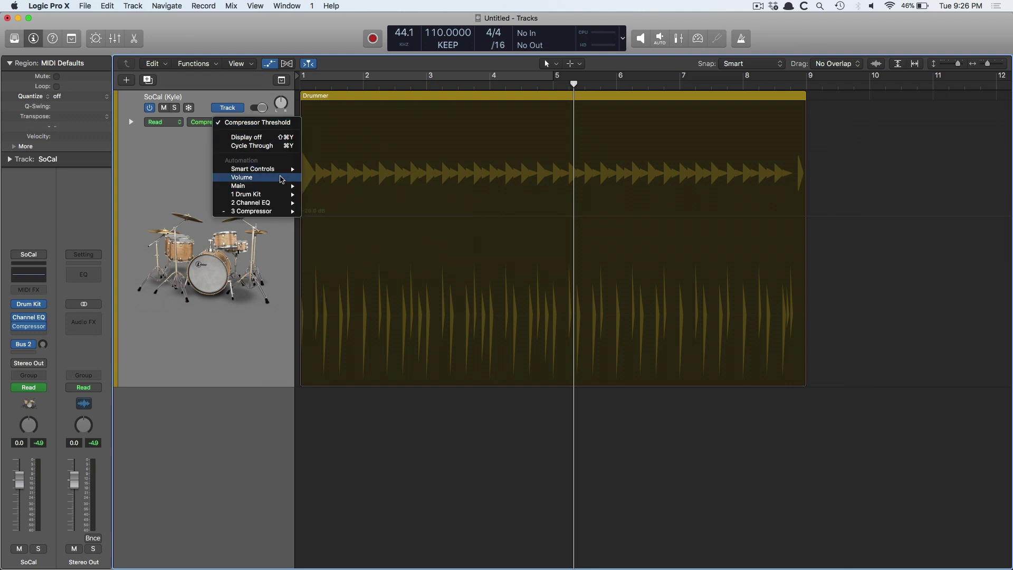
left_click(281, 178)
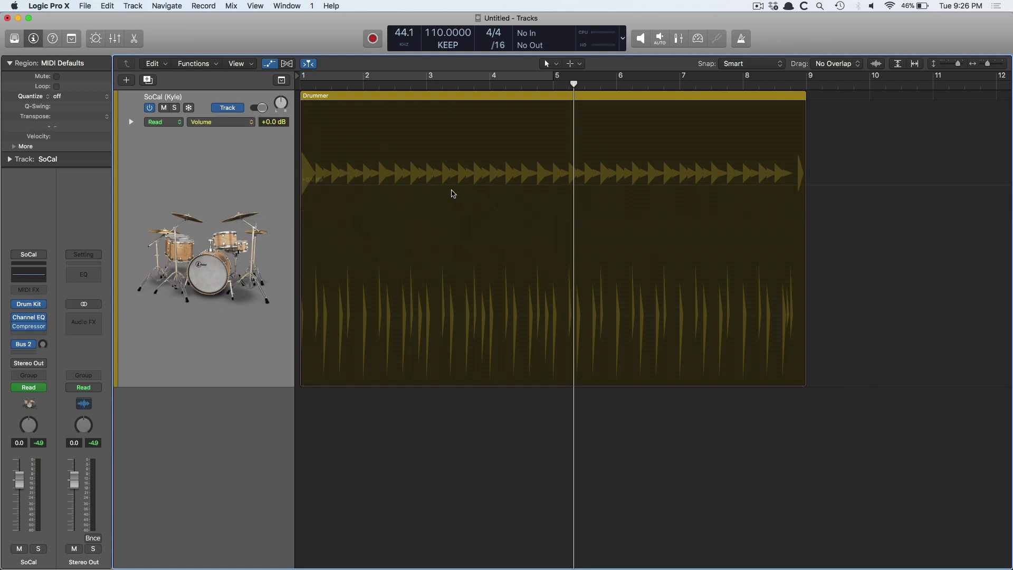
left_click(224, 123)
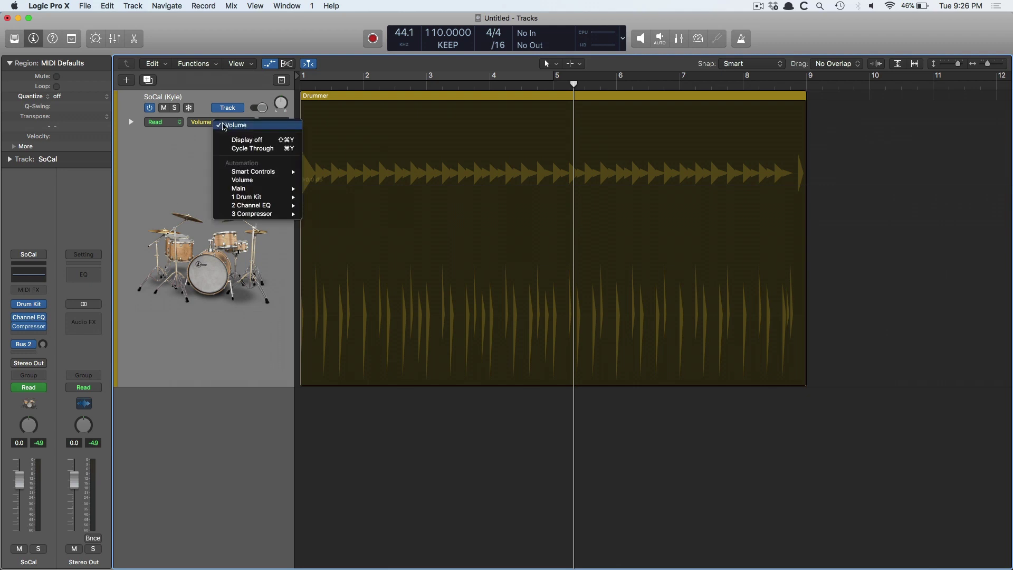
Step: Dip bars 2–4 to -3.9 dB and boost bars 5–6.5 to +3.5 dB in the Volume lane
mouse_move(256, 196)
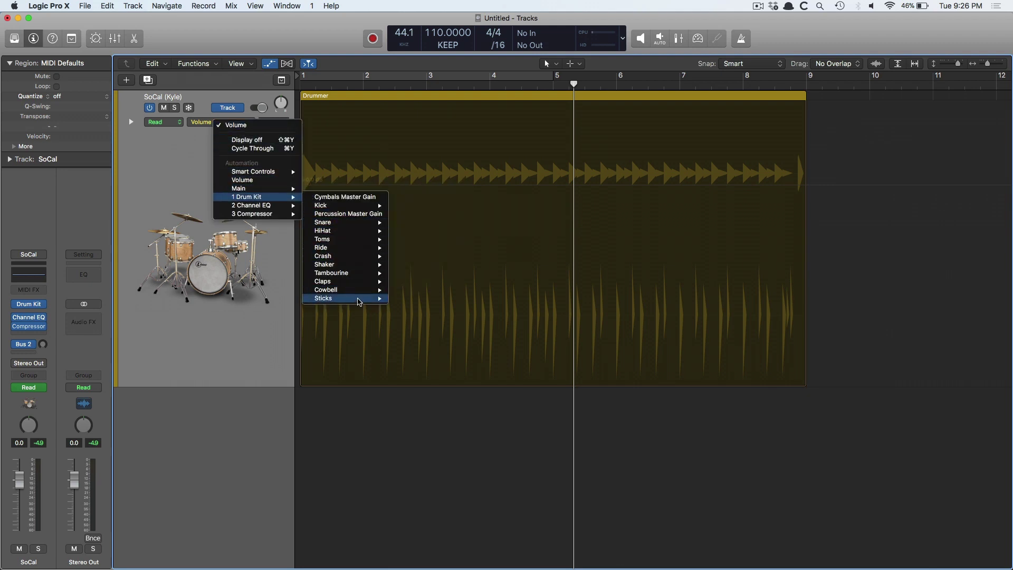
left_click(200, 262)
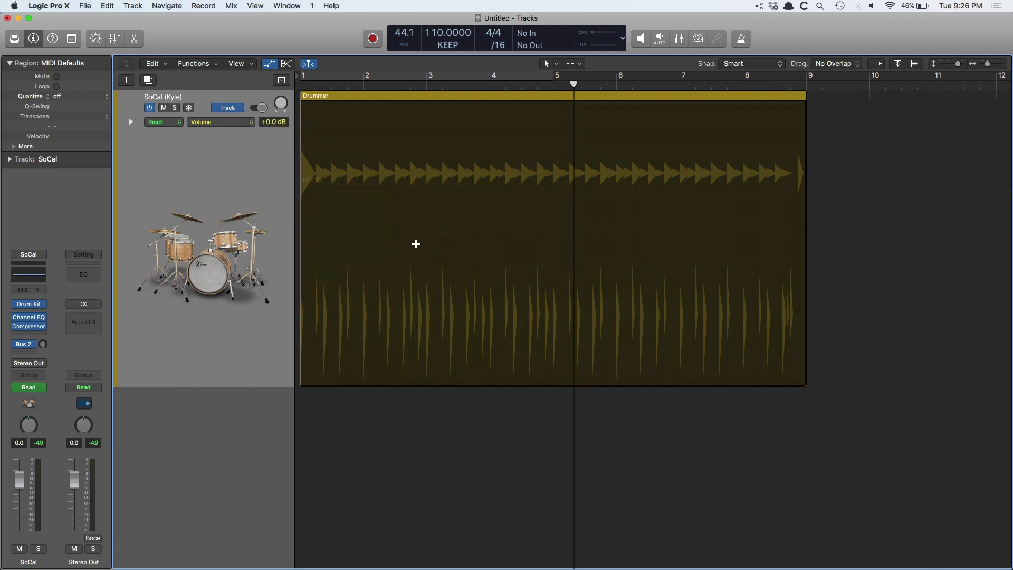
left_click_drag(383, 236, 490, 248)
left_click_drag(438, 199, 431, 214)
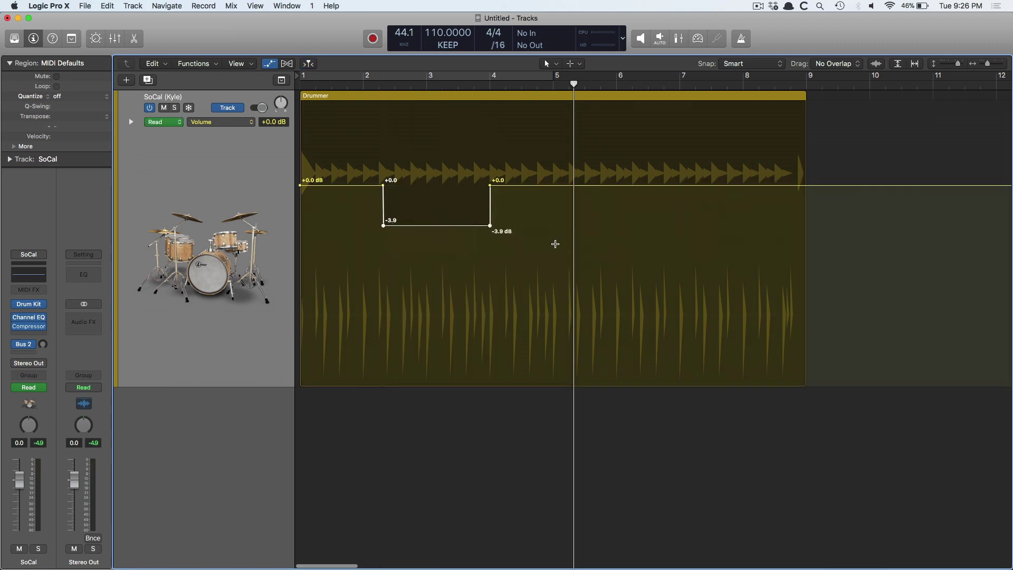
left_click_drag(554, 243, 648, 226)
left_click_drag(595, 197, 592, 141)
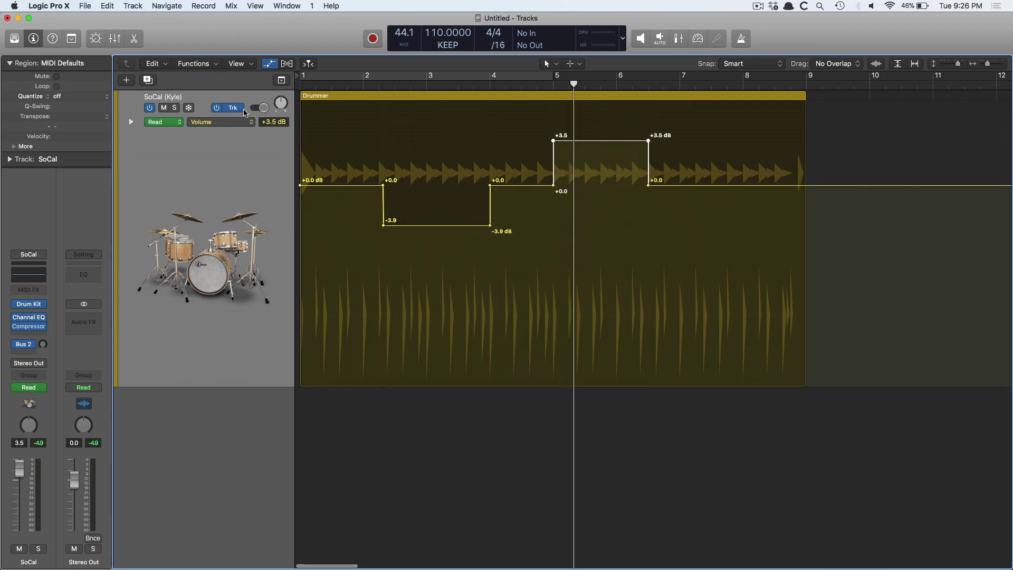
Step: Show Main > Pan automation and pan roughly bars 2.7–5 to -12
left_click(216, 121)
mouse_move(254, 56)
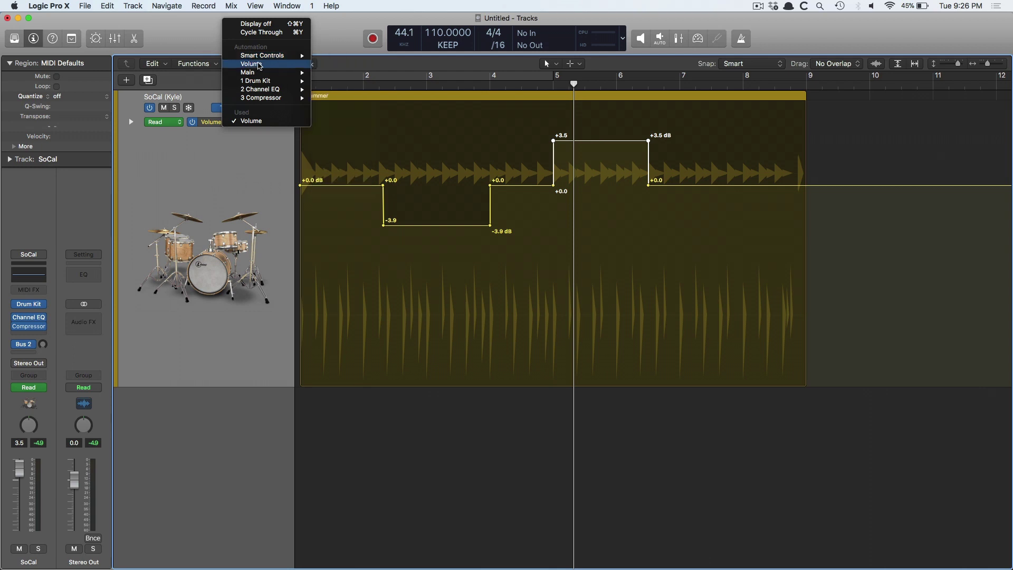
left_click(348, 82)
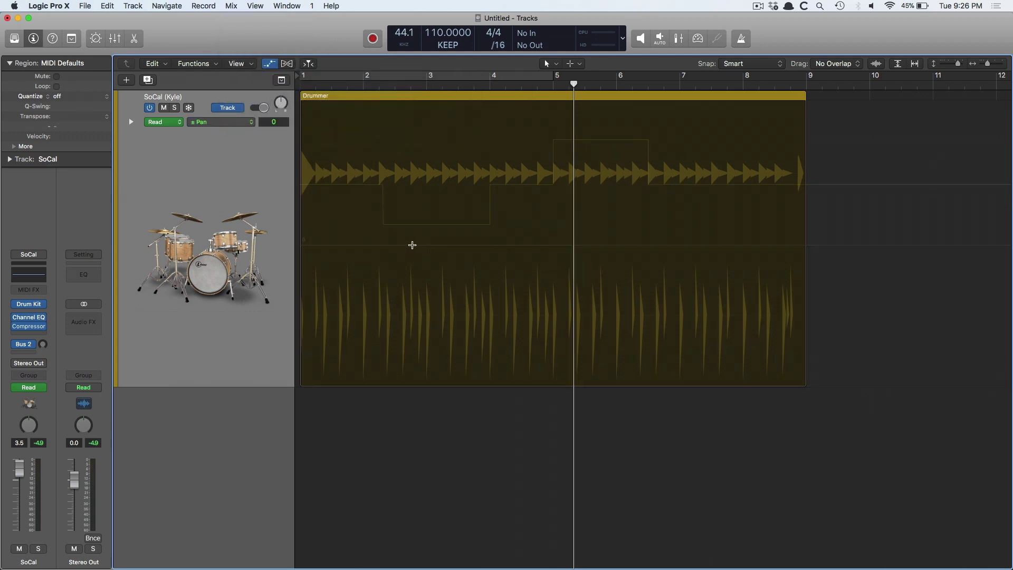
left_click_drag(412, 242, 573, 248)
left_click_drag(490, 253, 508, 297)
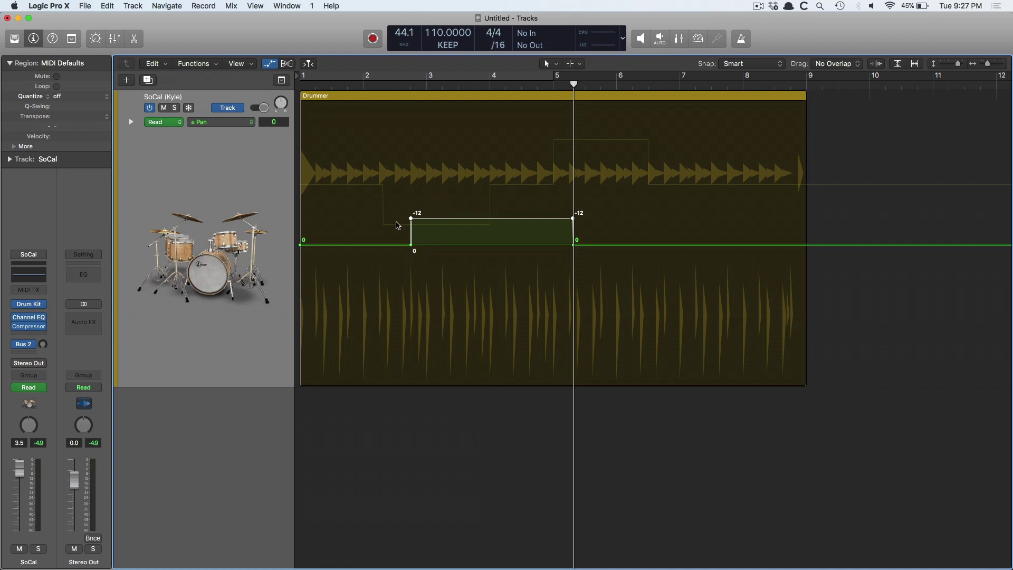
left_click(232, 122)
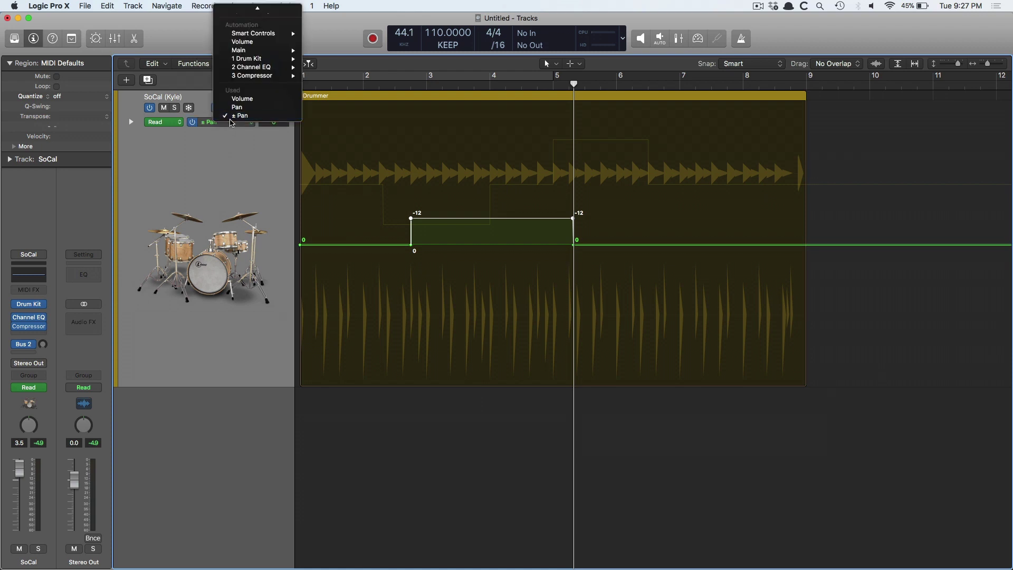
left_click(224, 171)
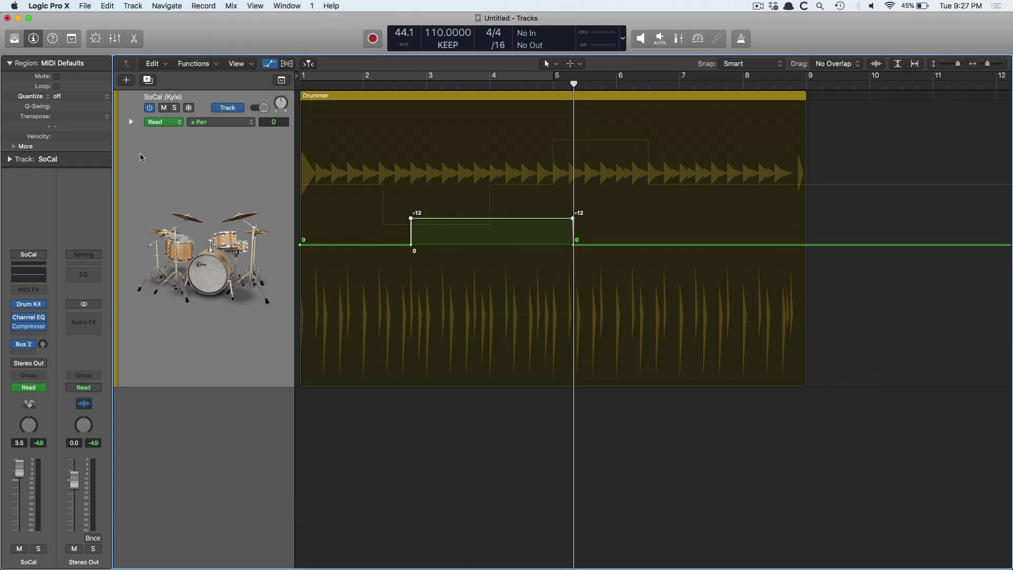
Step: Give the drum track's Volume automation its own lane and close the extra Pan lane
left_click(132, 123)
scroll(296, 205, "down", 5)
key("super+Left")
scroll(296, 205, "down", 5)
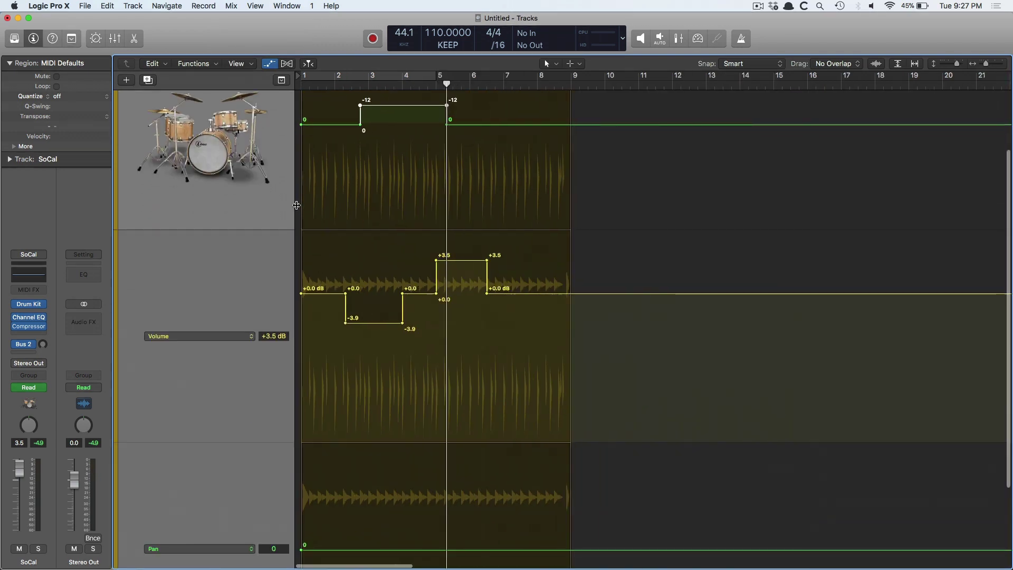
scroll(297, 205, "up", 4)
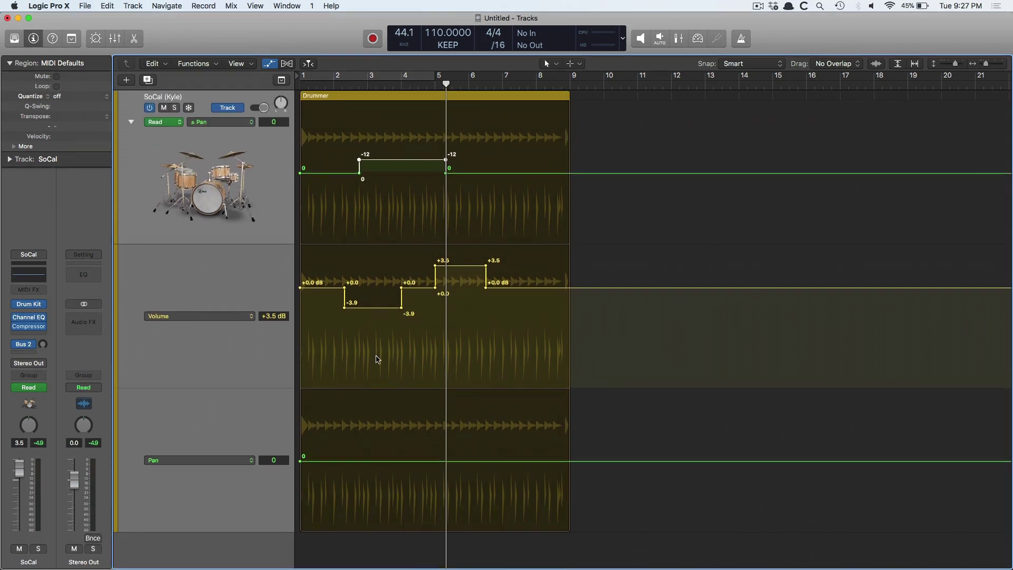
mouse_move(128, 440)
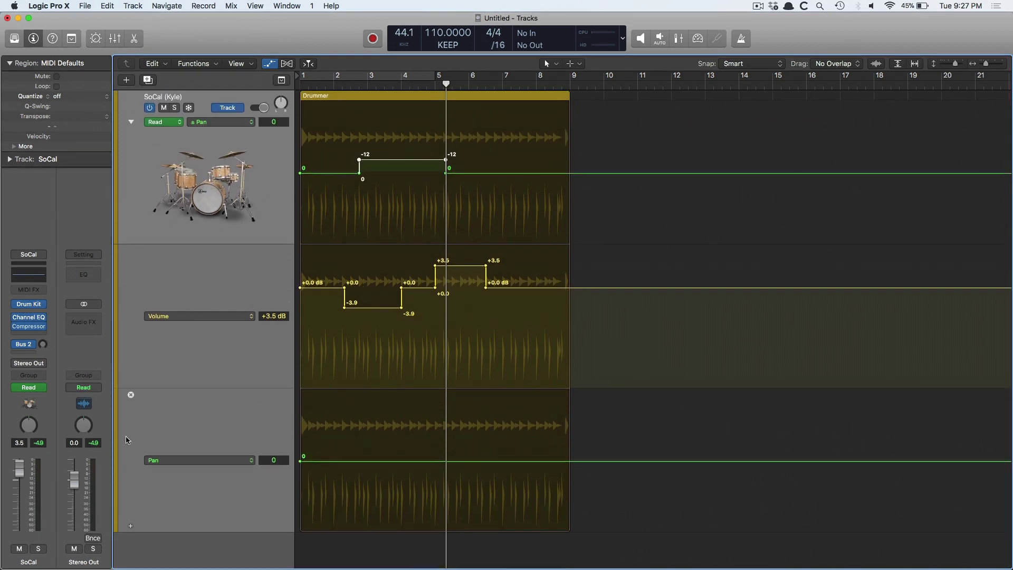
left_click(131, 395)
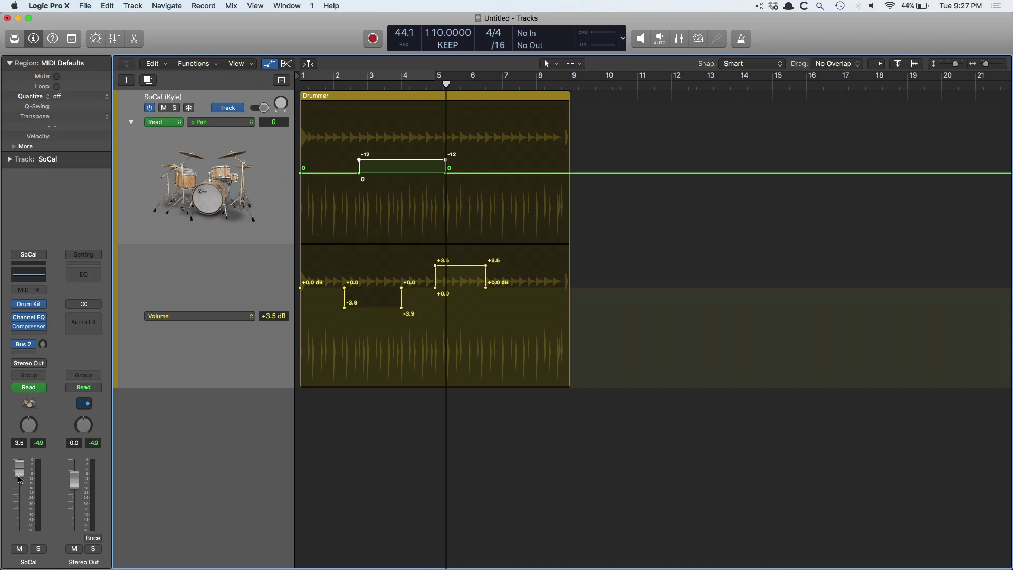
left_click_drag(21, 474, 28, 483)
left_click_drag(24, 474, 23, 488)
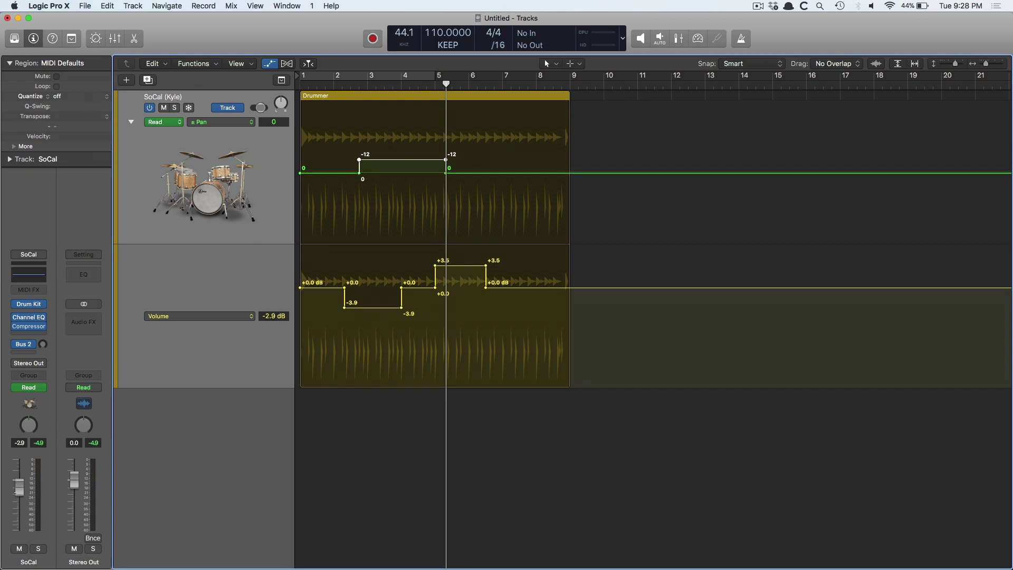
left_click_drag(18, 496, 14, 490)
left_click(42, 387)
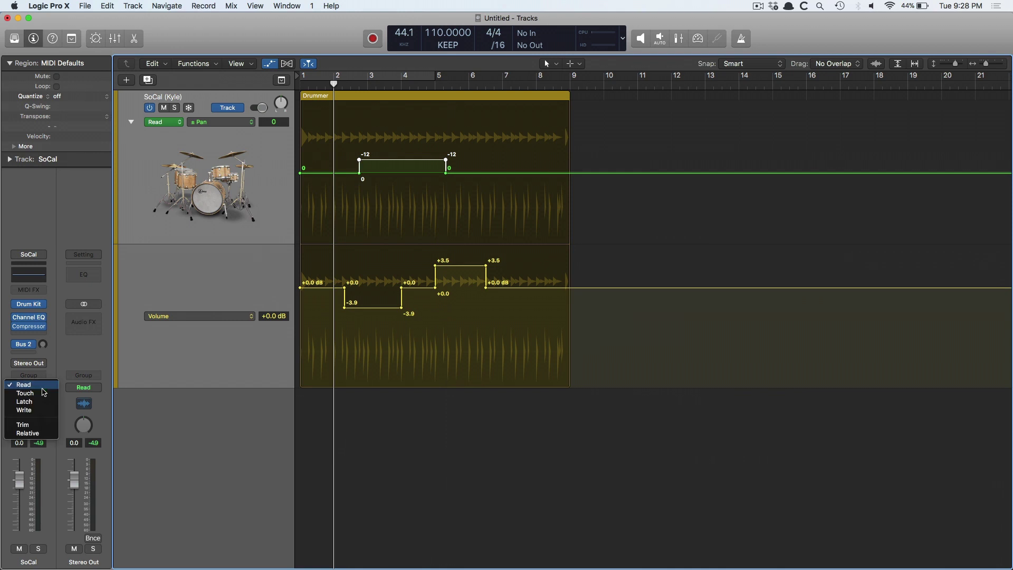
left_click(72, 371)
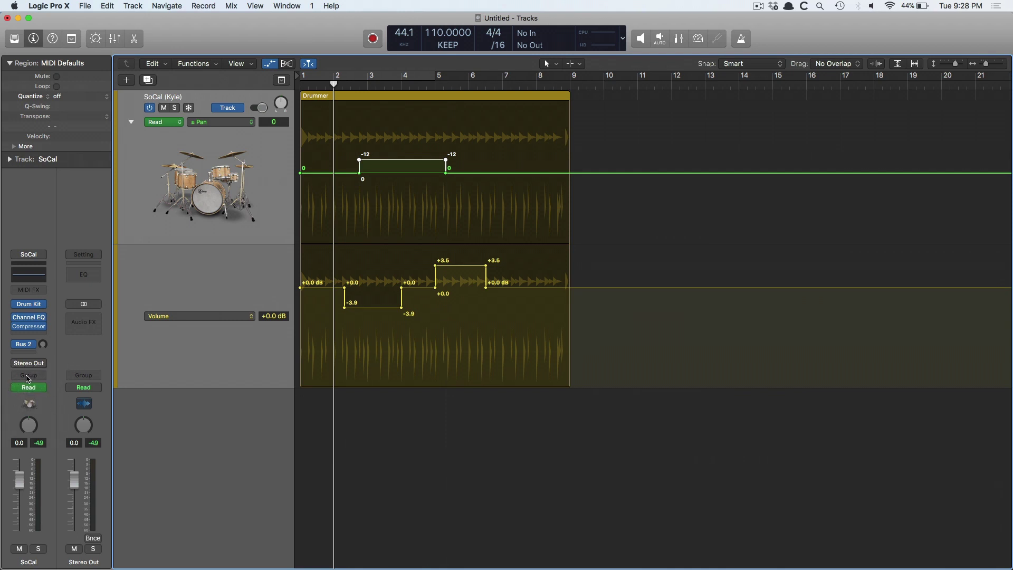
left_click(42, 389)
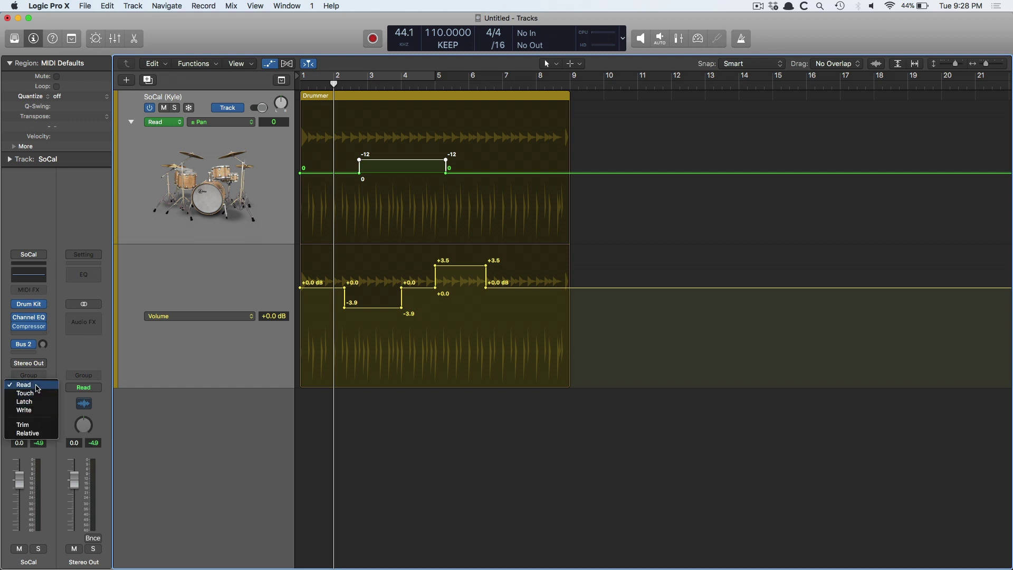
left_click(41, 385)
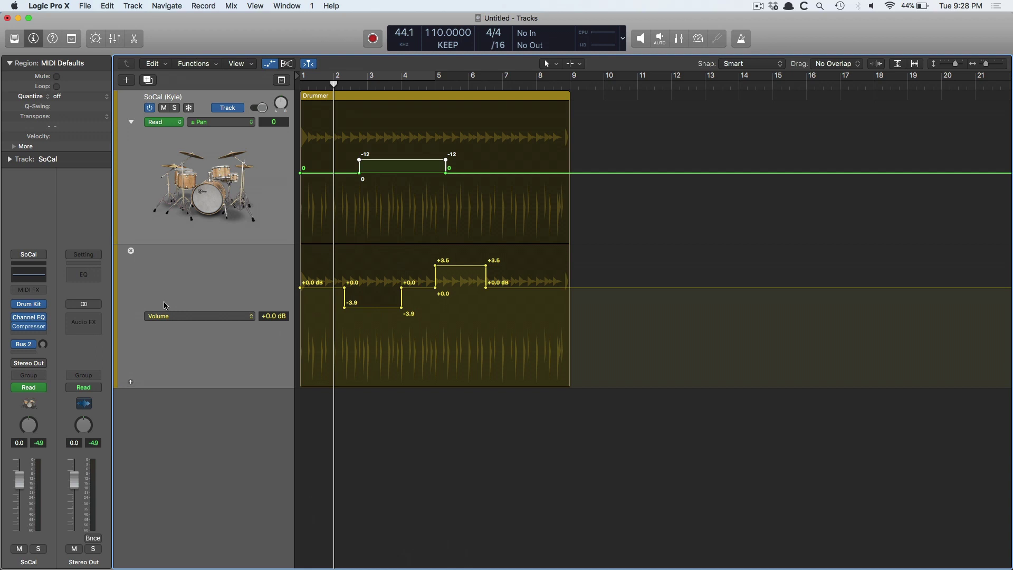
Step: Switch the drum track's automation to Touch and reset its volume to 0 dB
left_click(28, 387)
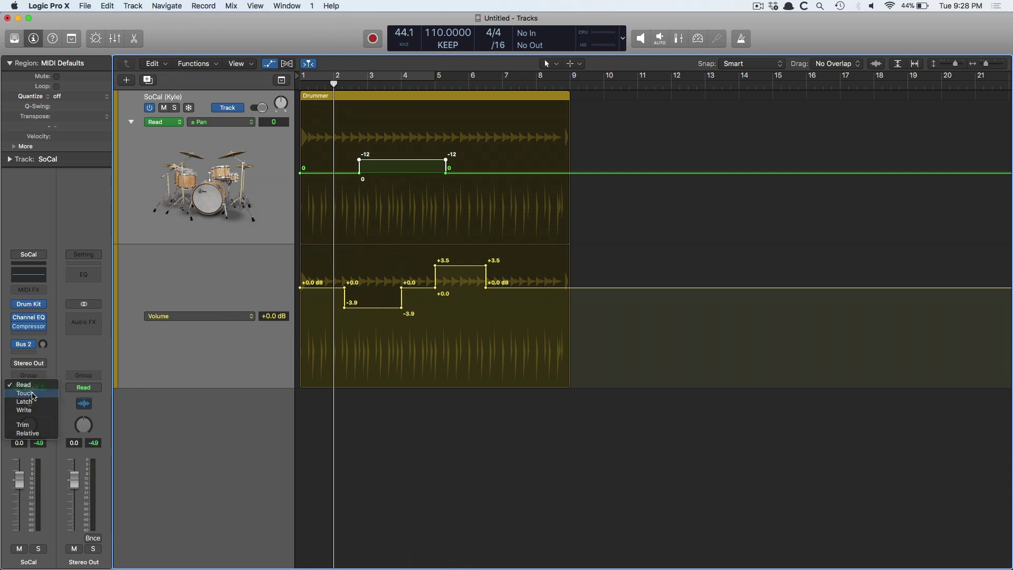
left_click(32, 396)
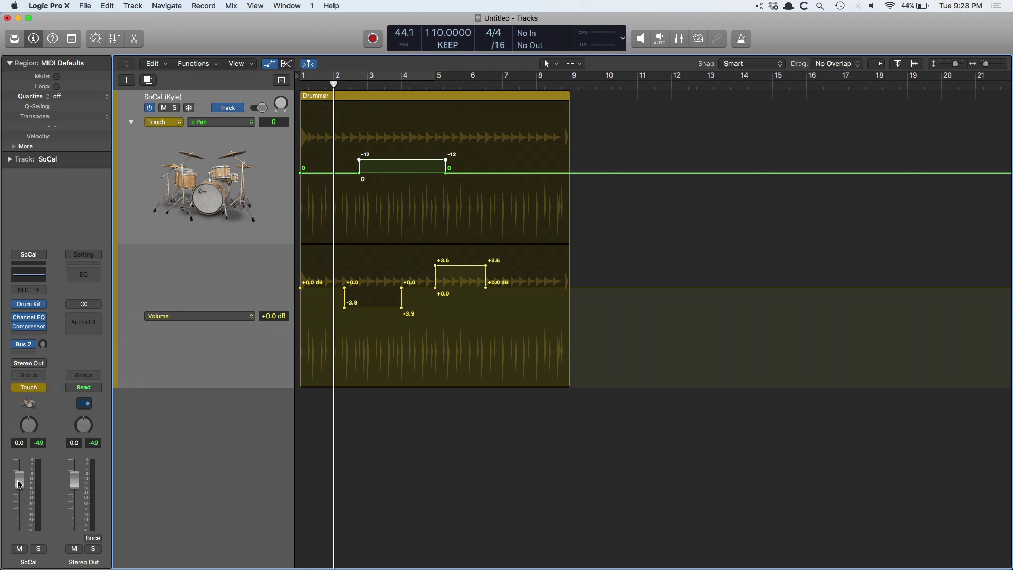
left_click_drag(19, 484, 19, 468)
left_click(23, 464, "alt")
Step: Record Touch volume rides from the start, then volume wiggles from around bar 6
key("space")
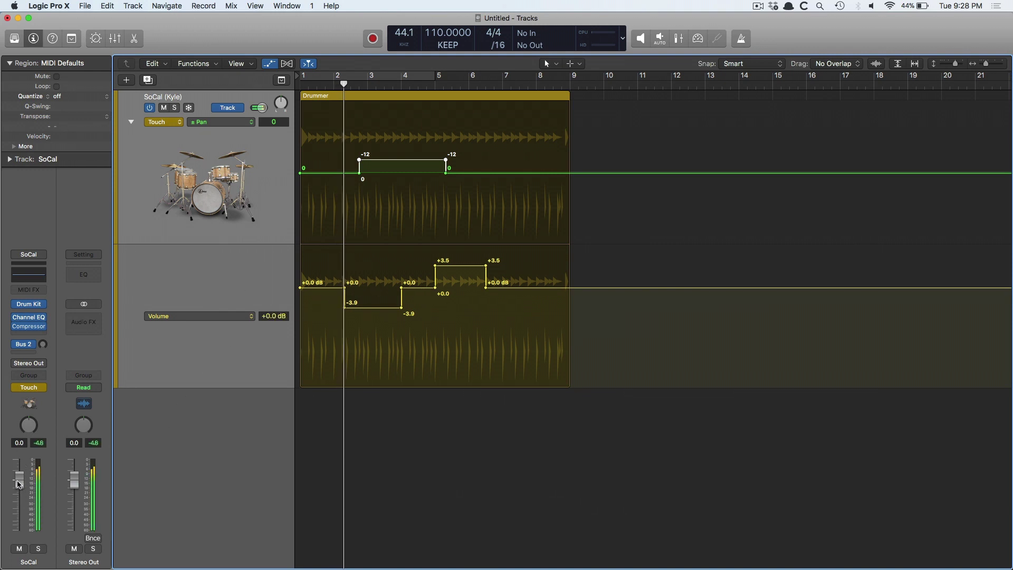
mouse_move(19, 484)
left_mouse_down()
mouse_move(18, 472)
mouse_move(19, 494)
mouse_move(19, 464)
mouse_move(19, 526)
left_mouse_up()
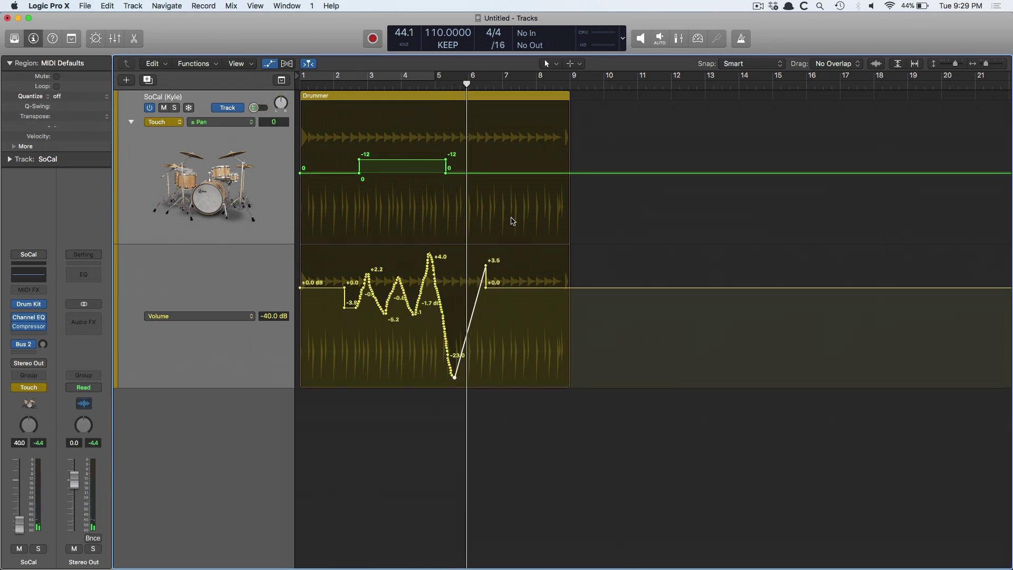
left_click(493, 85)
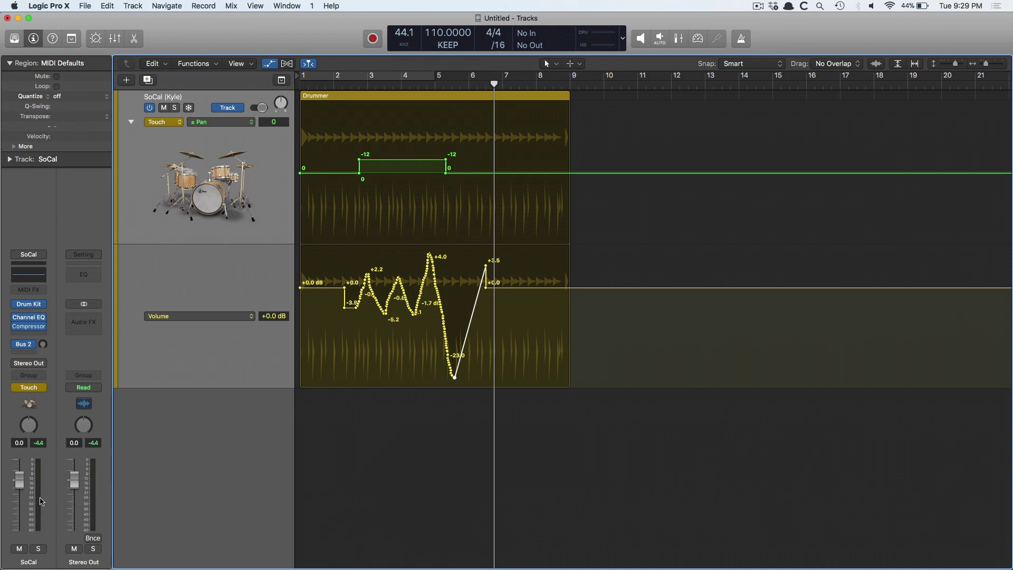
key("space")
left_click_drag(20, 485, 23, 503)
key("space")
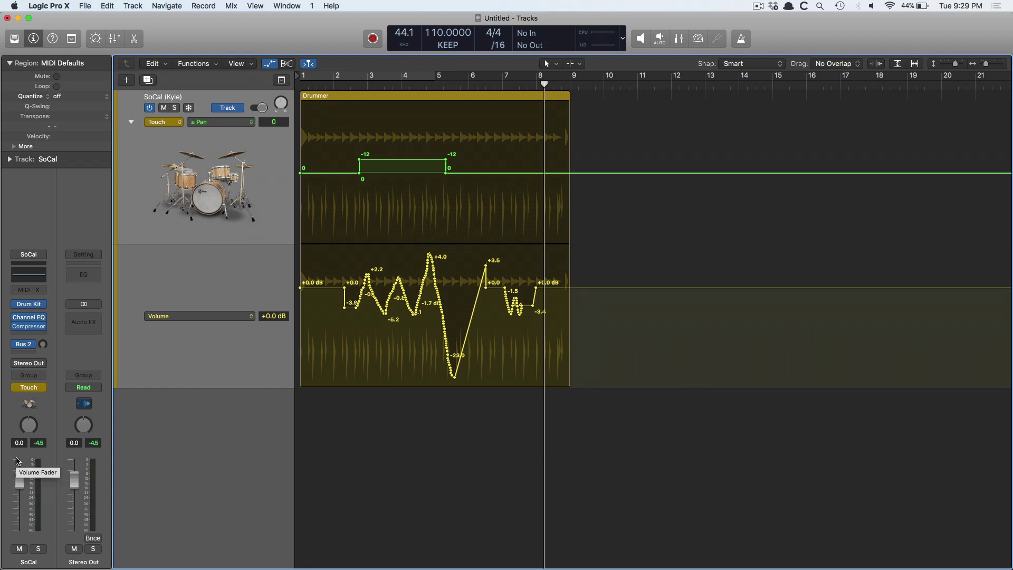
Step: Record a later pass dropping the drum volume after bar 8 and raising it after bar 9
left_click_drag(19, 483, 19, 509)
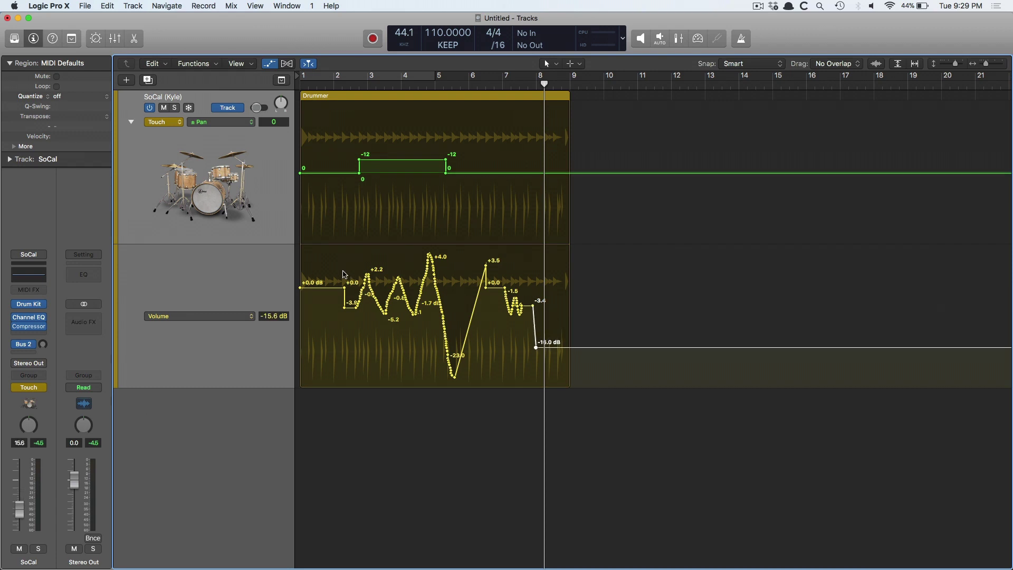
key("space")
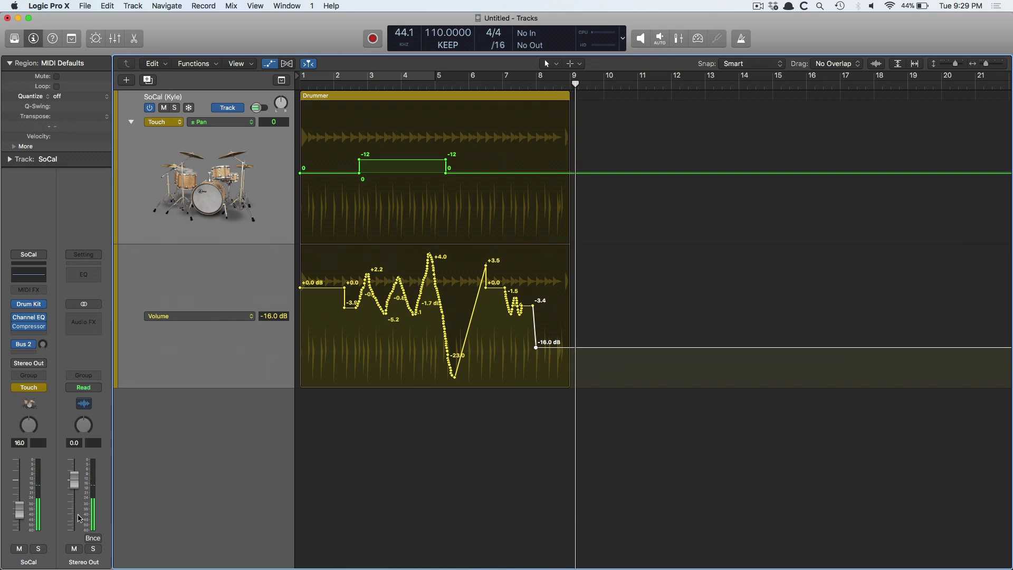
left_click_drag(19, 510, 19, 463)
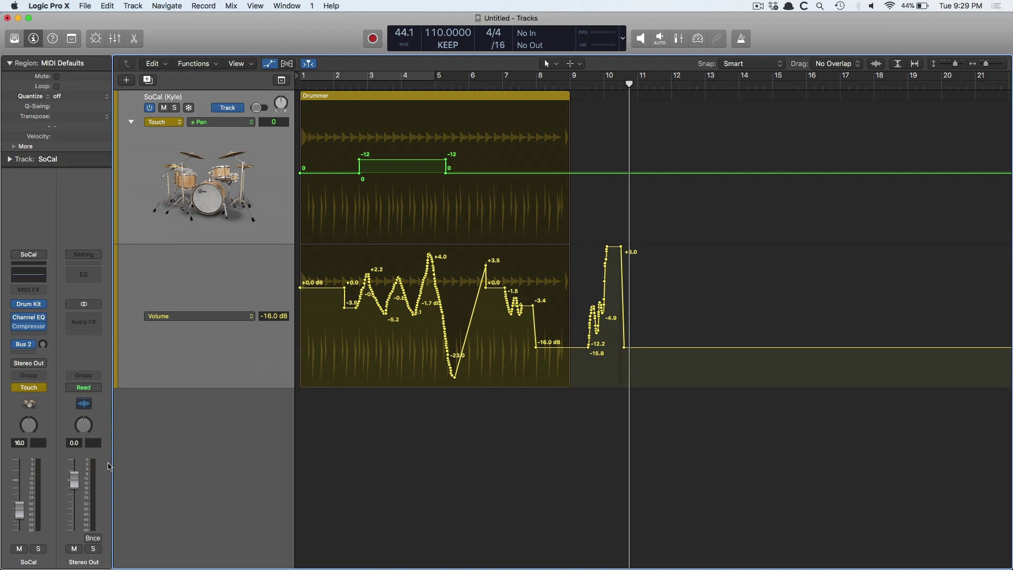
Step: In Latch mode, play from bar 1 and pull drum volume down to -∞ dB near bar 3
left_click(36, 389)
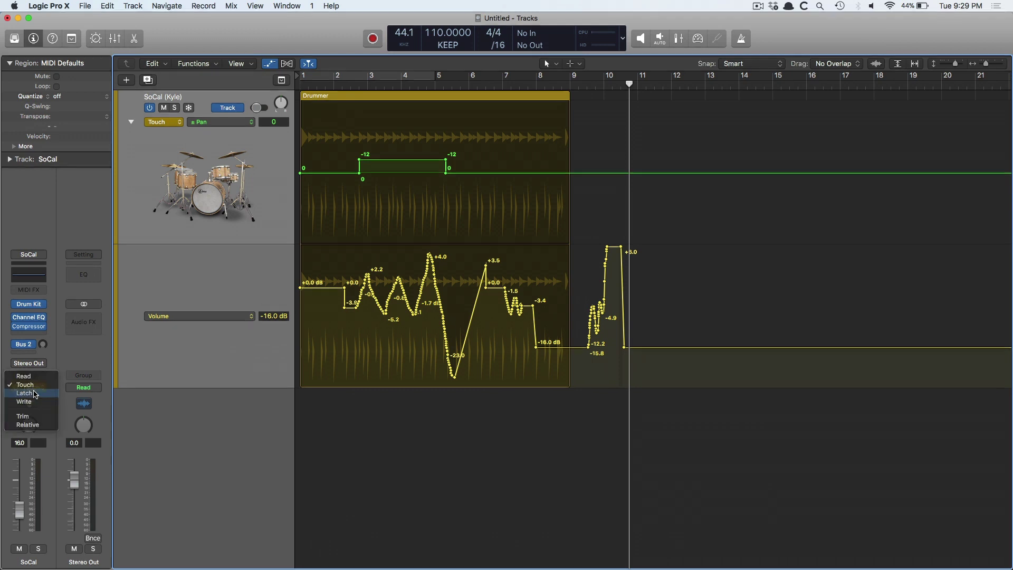
left_click(34, 393)
key("Return")
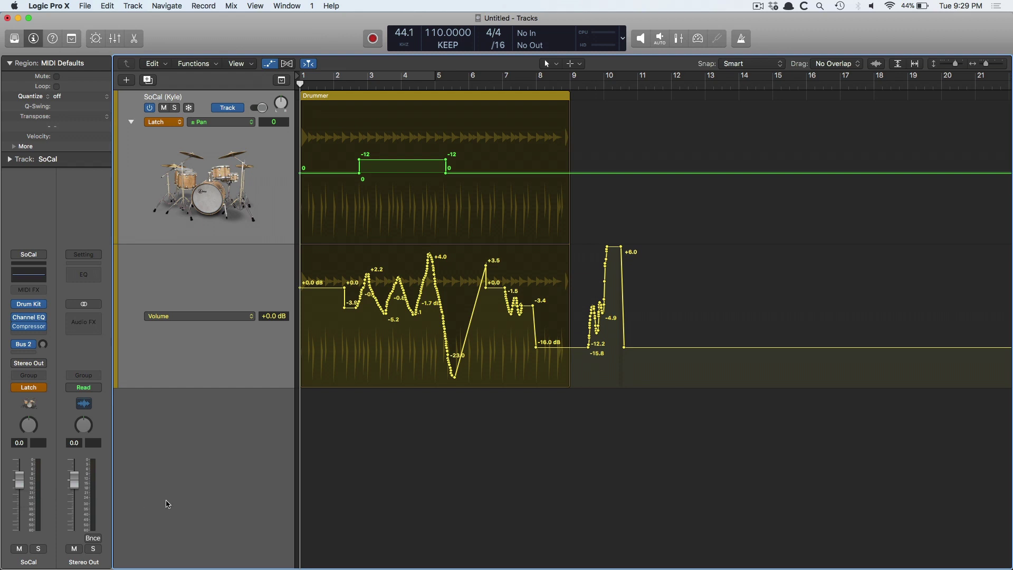
key("space")
mouse_move(19, 480)
left_mouse_down()
mouse_move(20, 516)
mouse_move(20, 470)
mouse_move(19, 530)
left_mouse_up()
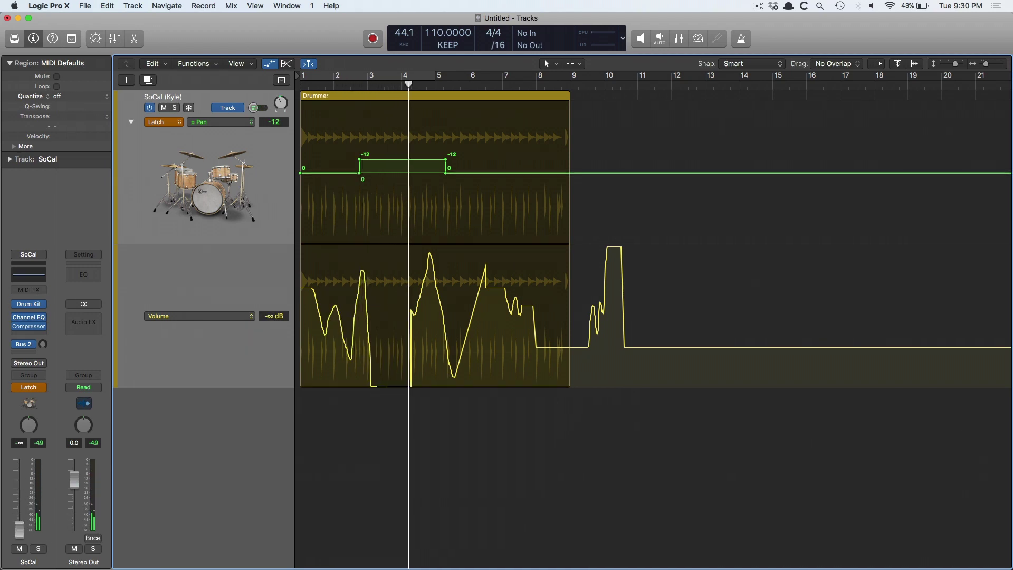
key("space")
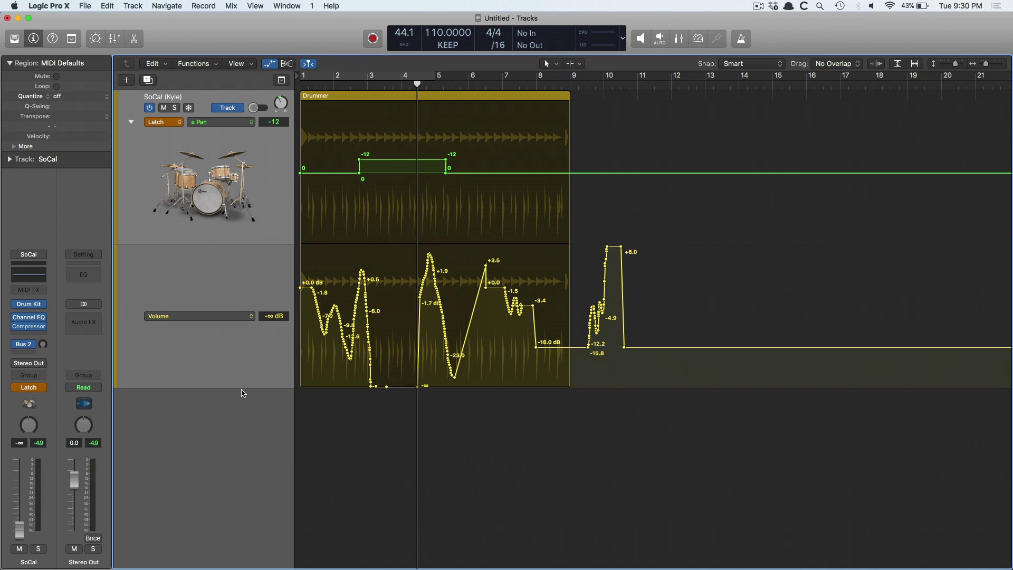
Step: Set the drum track to Write mode and start a playback pass from bar 1
left_click(38, 391)
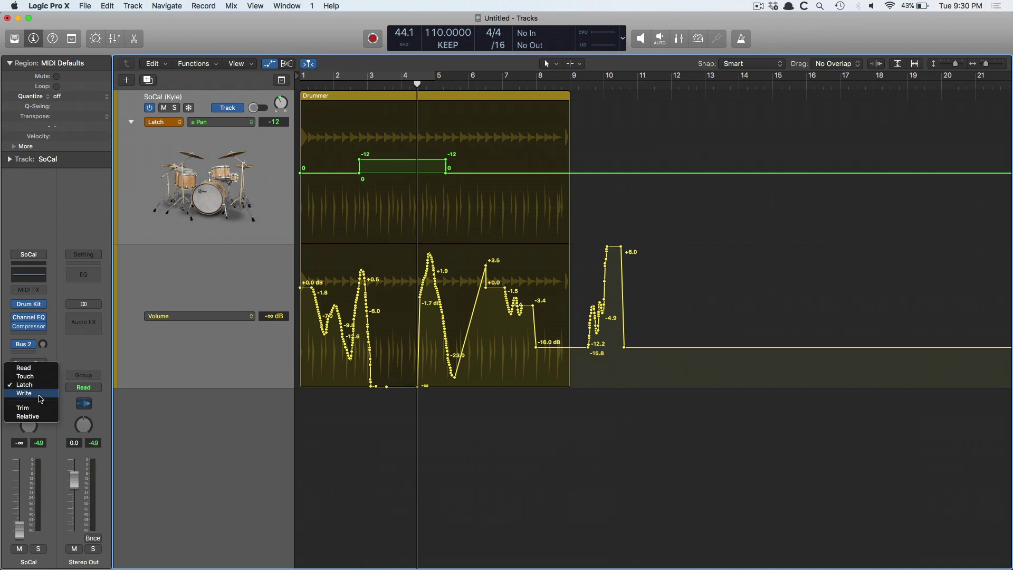
left_click(40, 394)
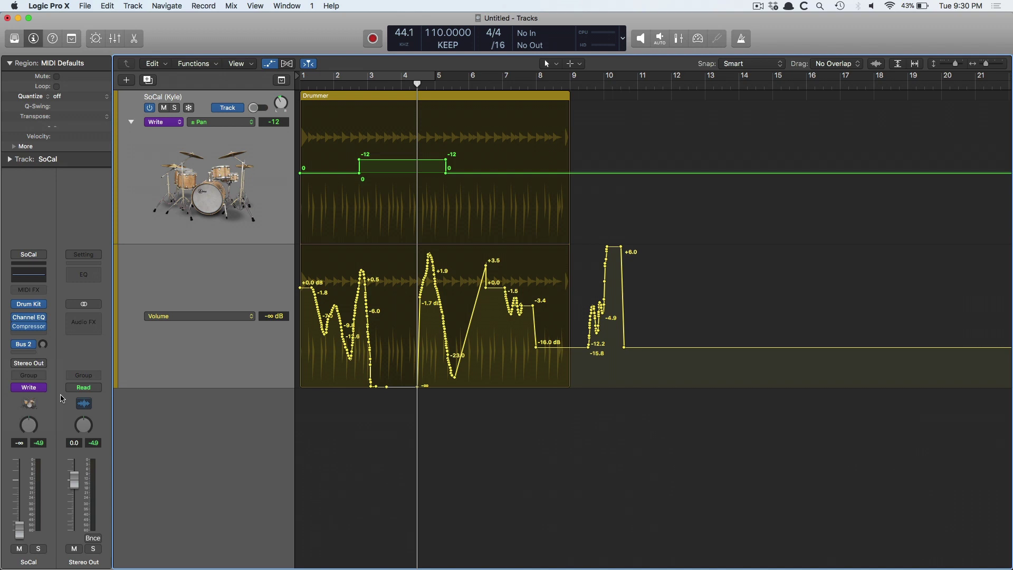
key("Return")
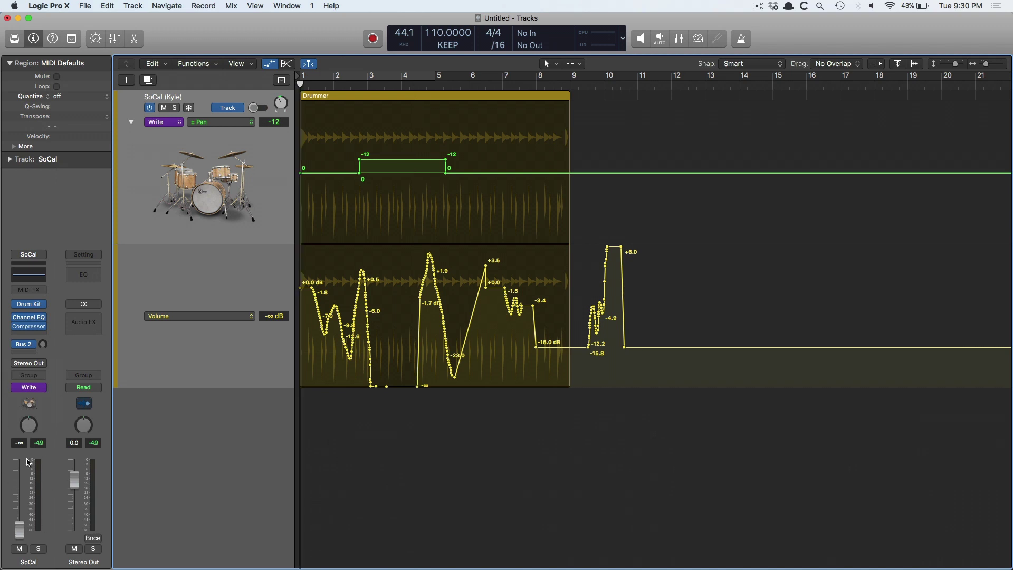
key("space")
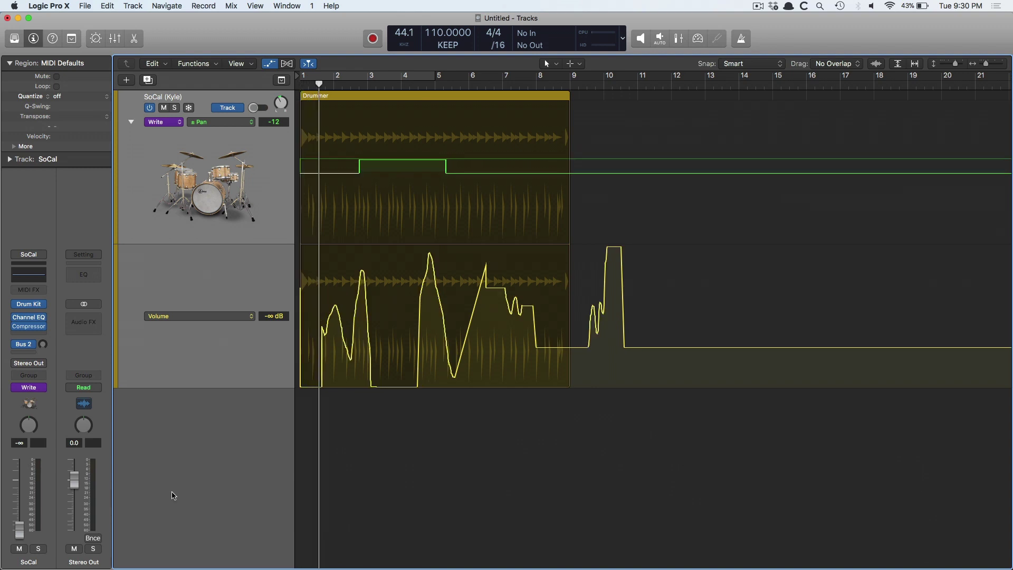
Step: Write a Compressor Threshold dip near bar 4, then show Volume in the lane again
left_click(30, 327)
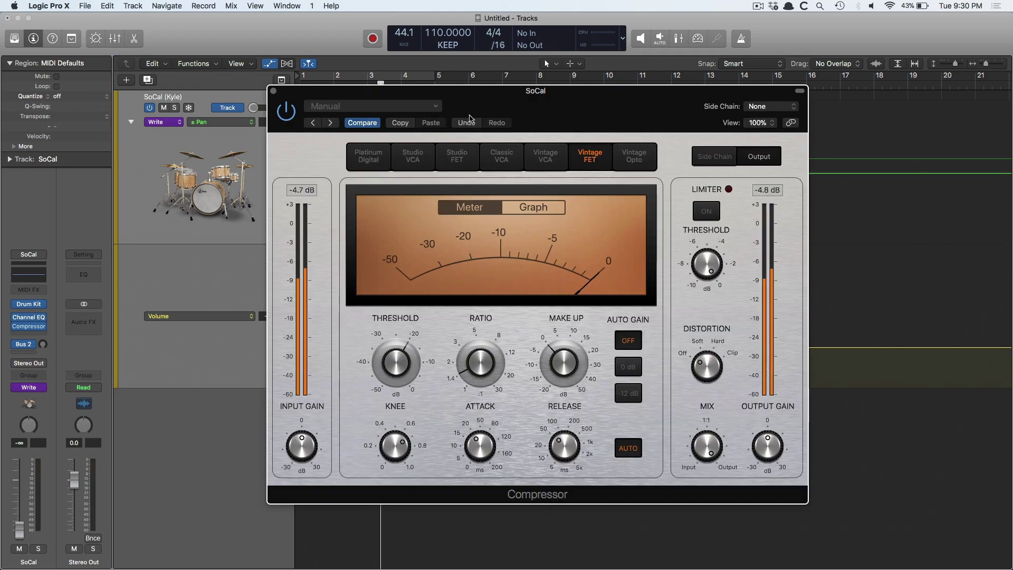
left_click_drag(496, 91, 861, 95)
mouse_move(749, 374)
left_mouse_down()
mouse_move(757, 424)
mouse_move(740, 362)
left_mouse_up()
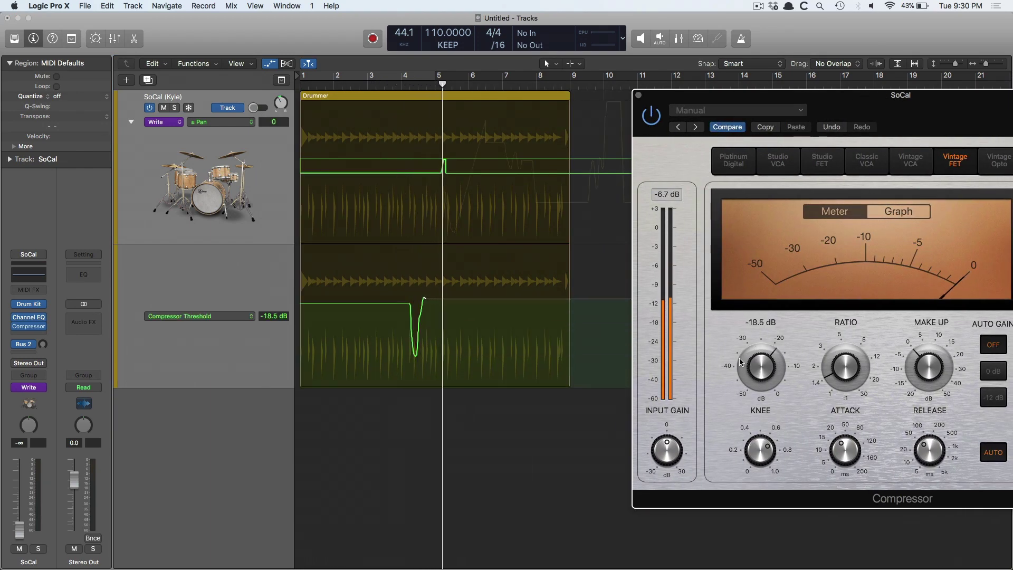
key("space")
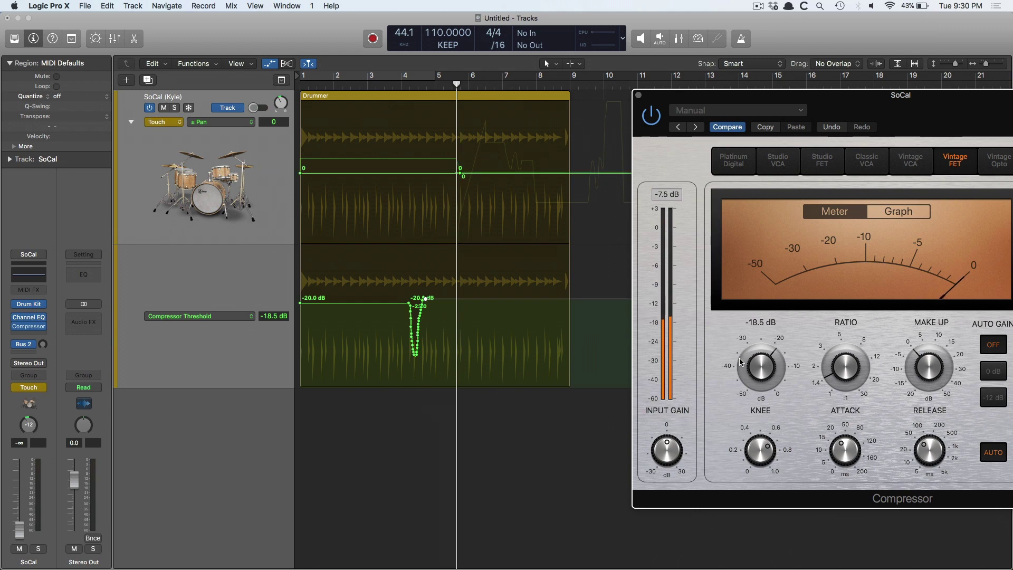
left_click(210, 316)
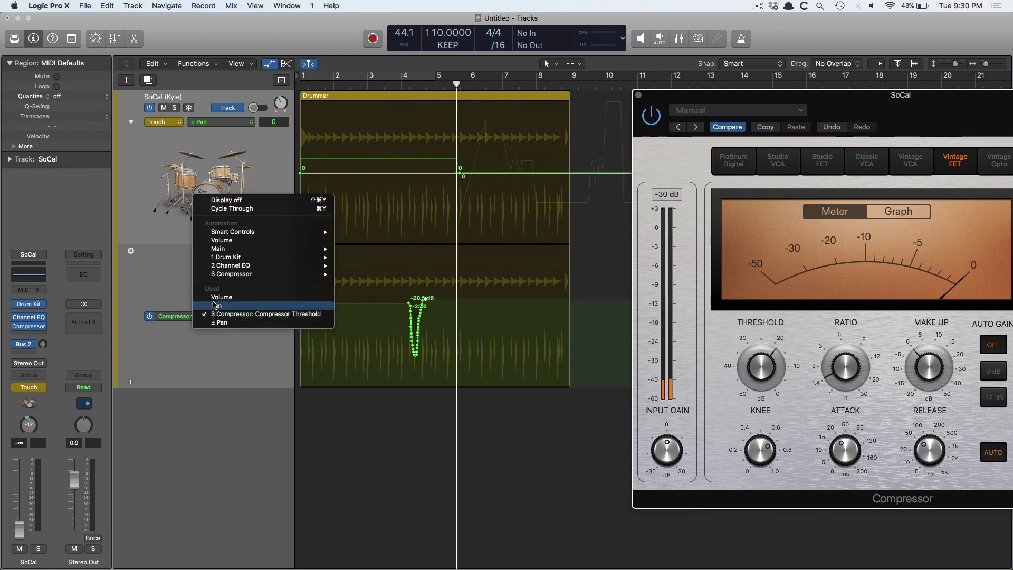
left_click(214, 298)
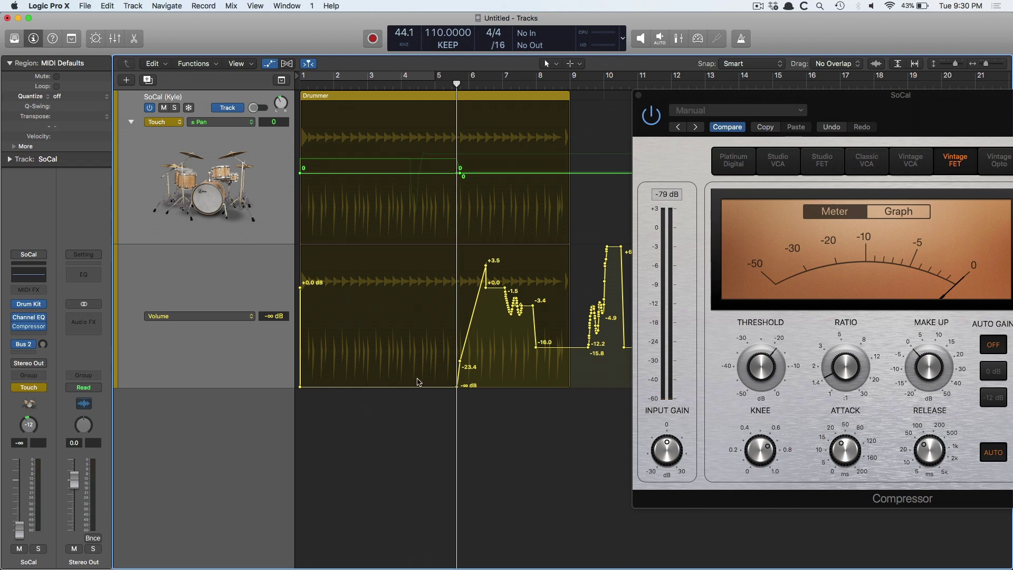
Step: Close the Compressor plug-in window and put the SoCal drum channel back in Read mode
left_click(637, 95)
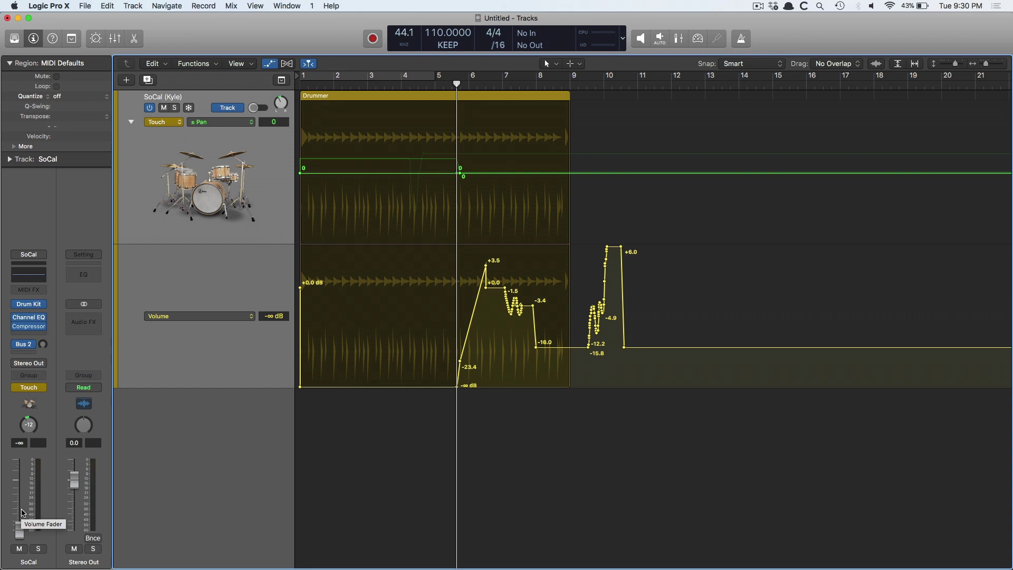
left_click(31, 388)
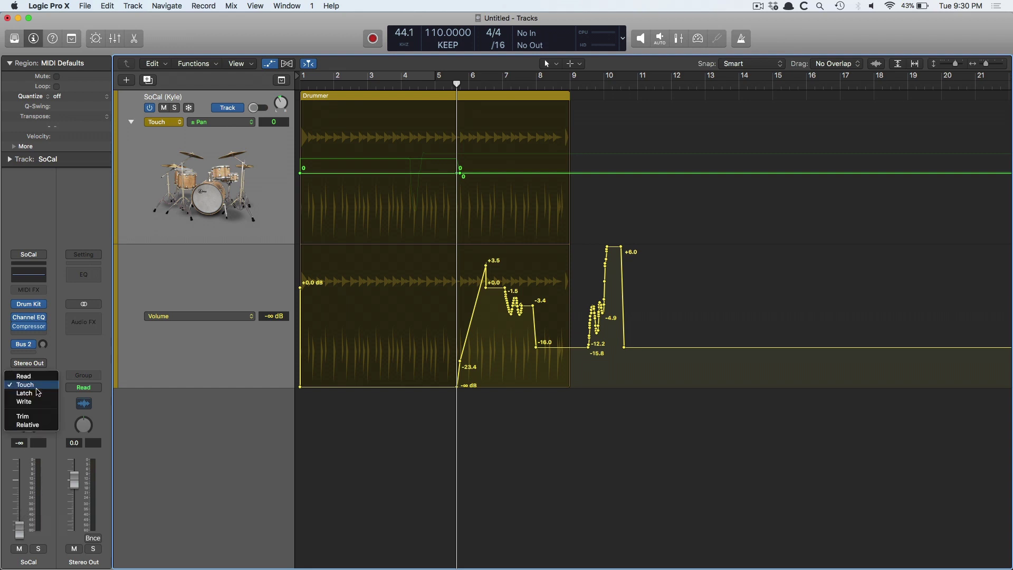
left_click(87, 359)
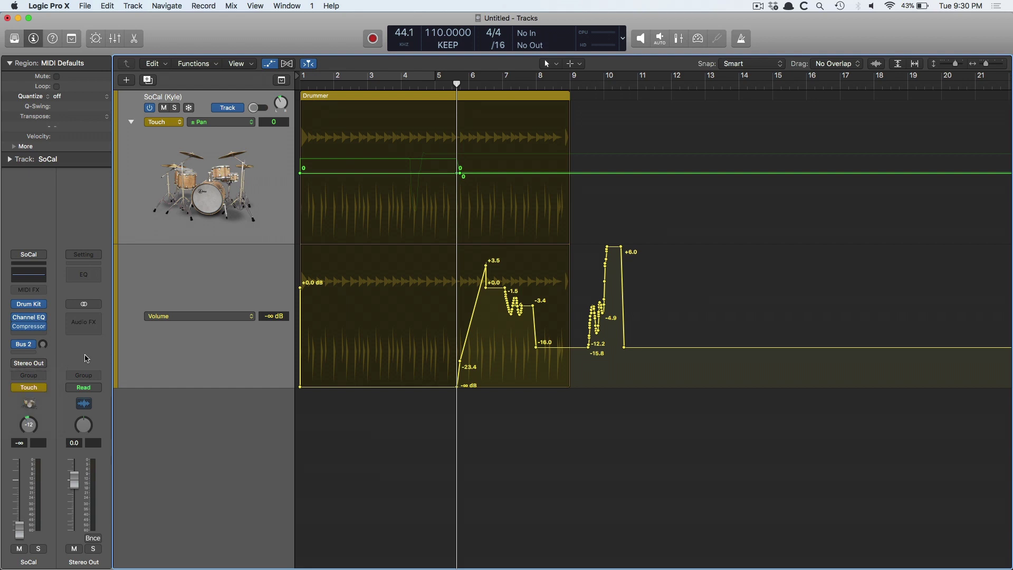
left_click(33, 387)
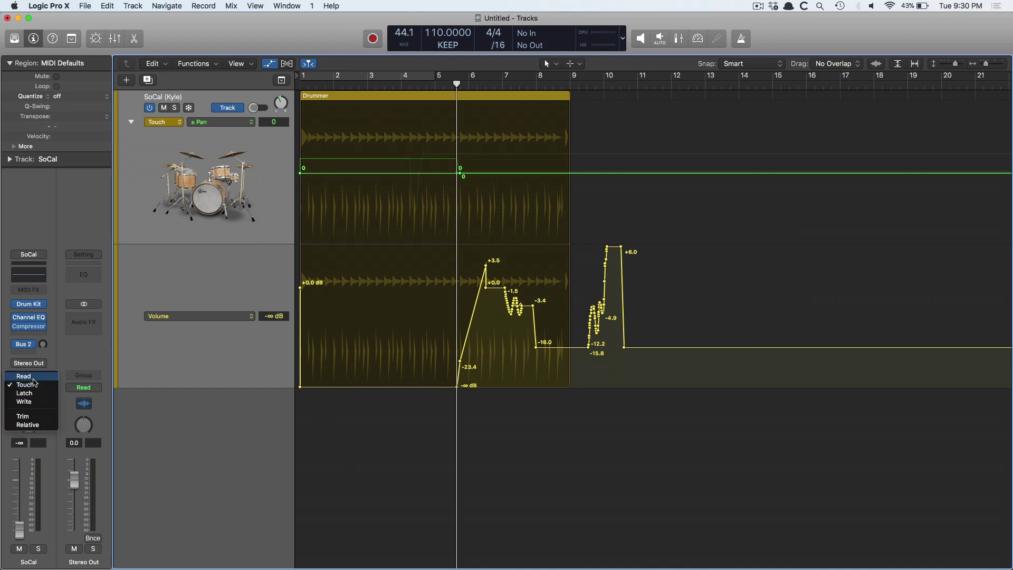
left_click(33, 377)
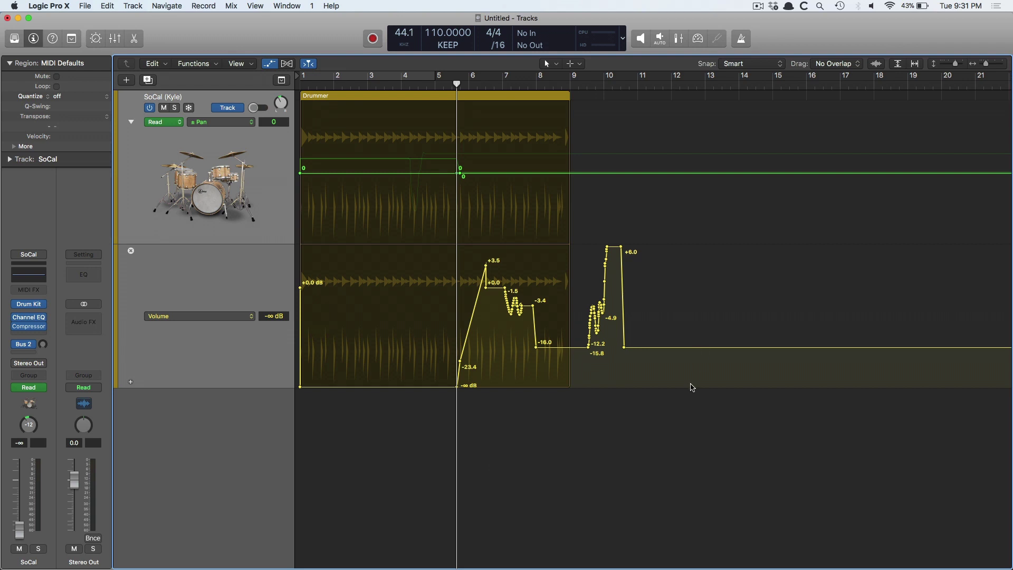
Step: Trim the whole drum Volume curve down 0.3 dB, making the +6.0 peak +5.7
left_click_drag(681, 375, 456, 260)
left_click_drag(558, 347, 543, 370)
key("super+z")
left_click(398, 258)
mouse_move(275, 321)
left_mouse_down()
mouse_move(261, 407)
mouse_move(255, 317)
mouse_move(256, 359)
mouse_move(256, 327)
mouse_move(277, 322)
left_mouse_up()
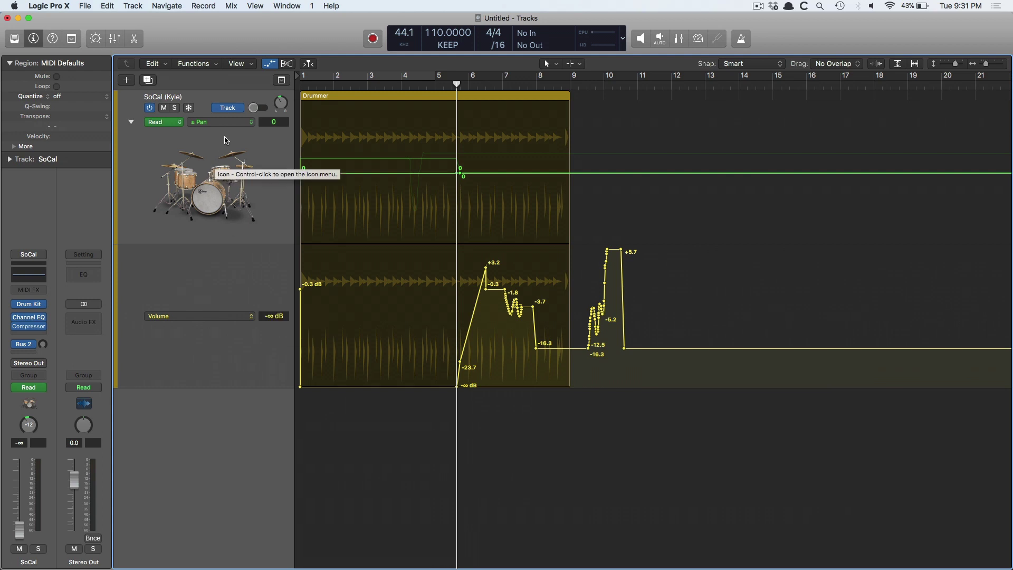
Step: Show region automation in the lanes and zoom in on the Drummer region
left_click(235, 109)
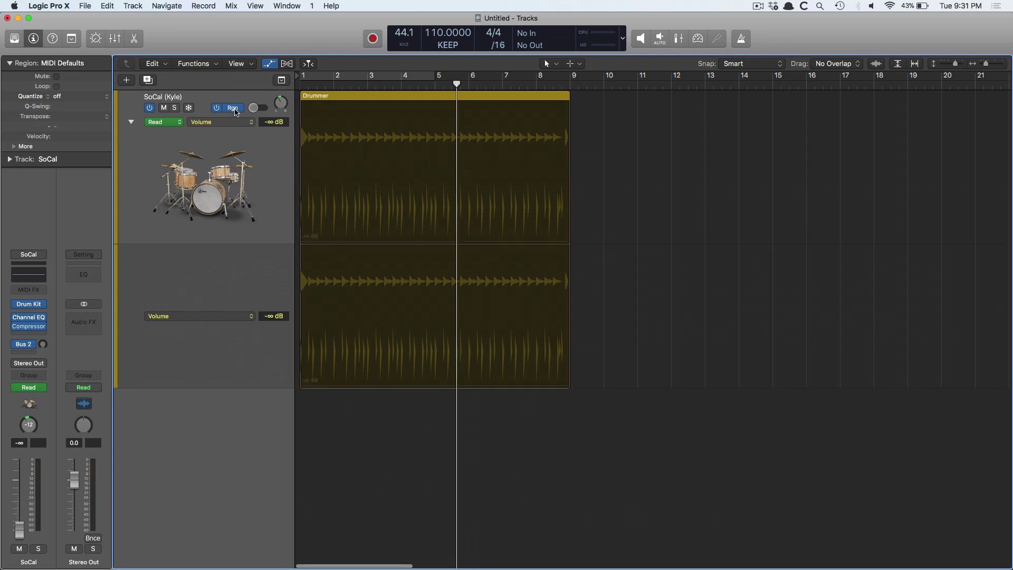
left_click(237, 110)
left_click(237, 110)
left_click(237, 110)
key("super+Left")
key("super+Left")
key("super+Left")
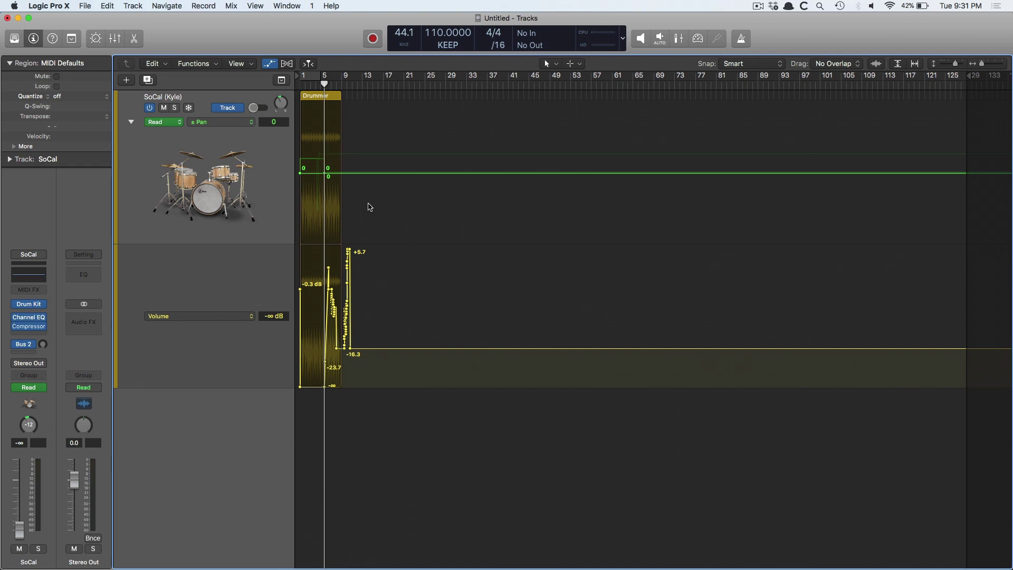
left_click(232, 109)
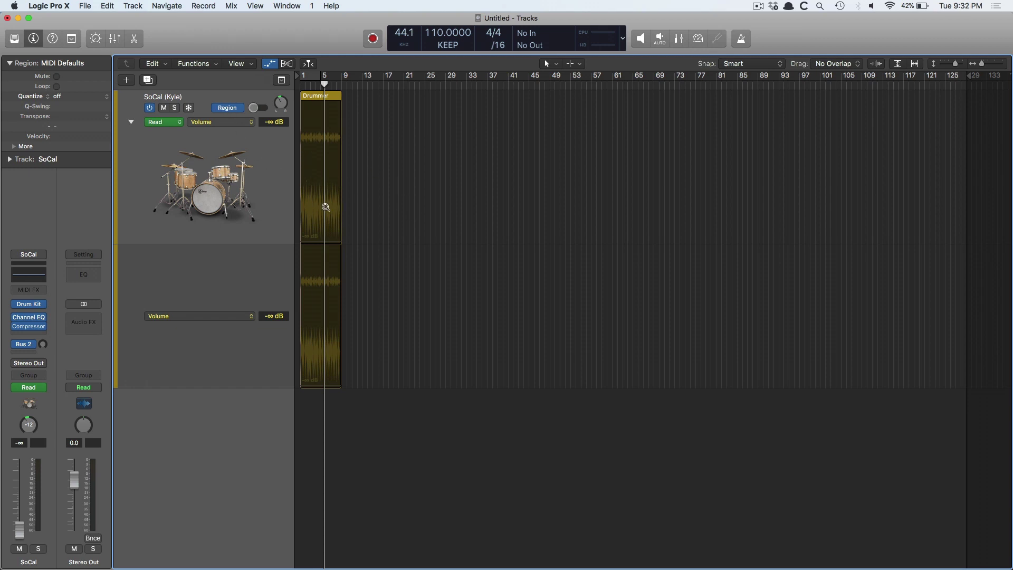
key("z")
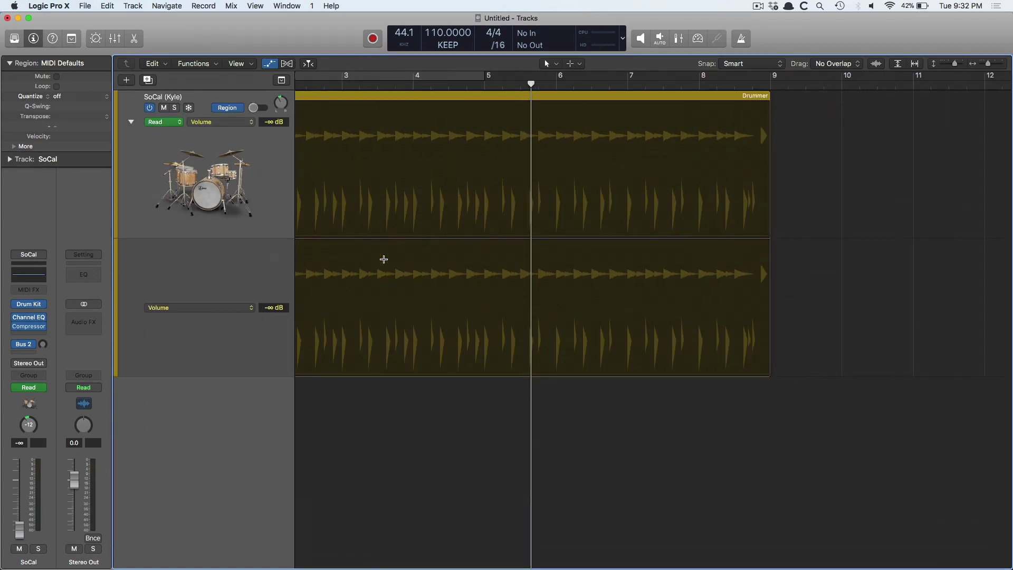
Step: Raise the region Volume between bars 3.3 and 5 to a -8.0 dB plateau
left_click_drag(383, 242, 484, 242)
left_click_drag(425, 280, 423, 209)
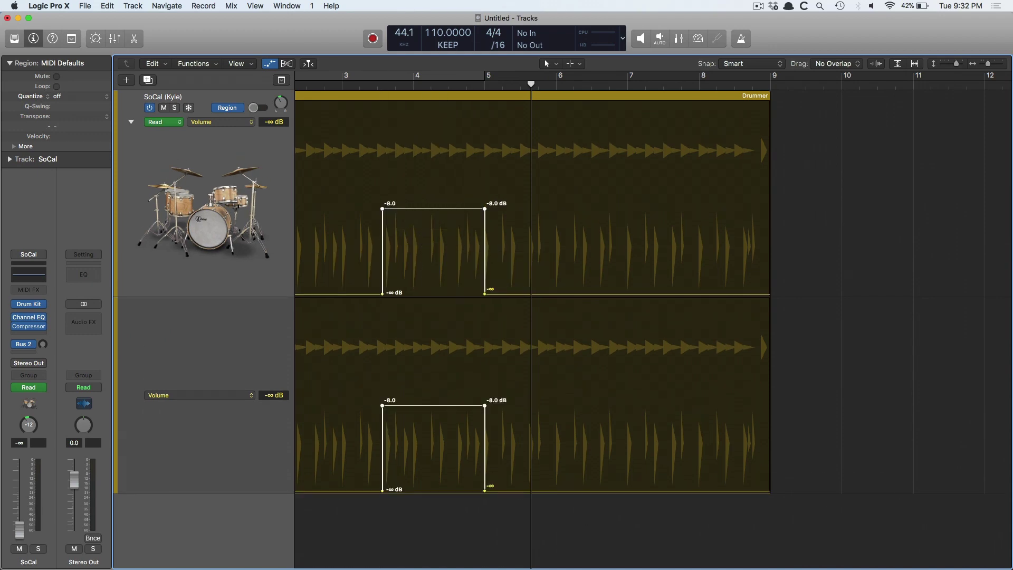
key("super+Left")
key("super+Left")
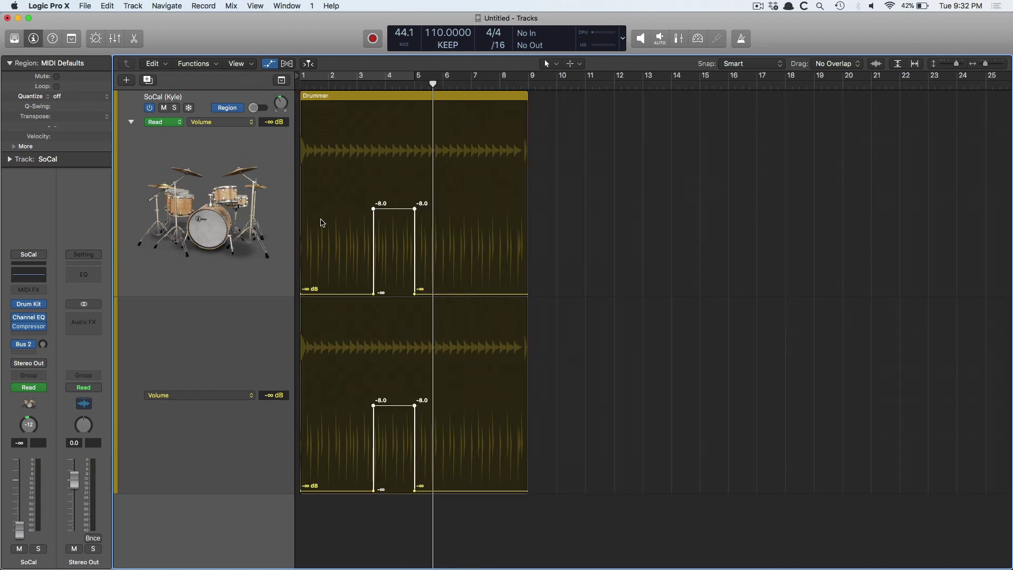
key("super+Left")
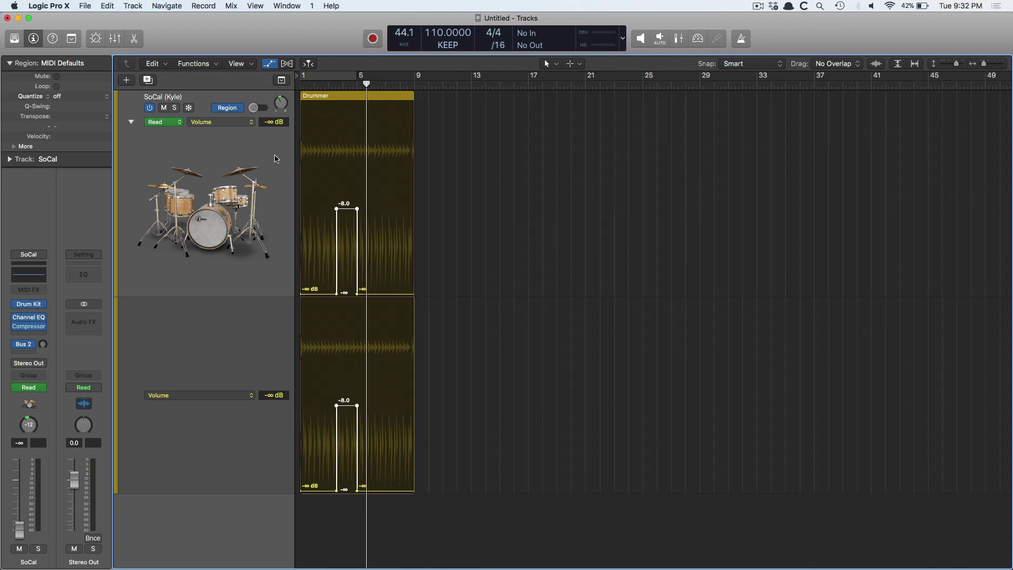
key("super+Left")
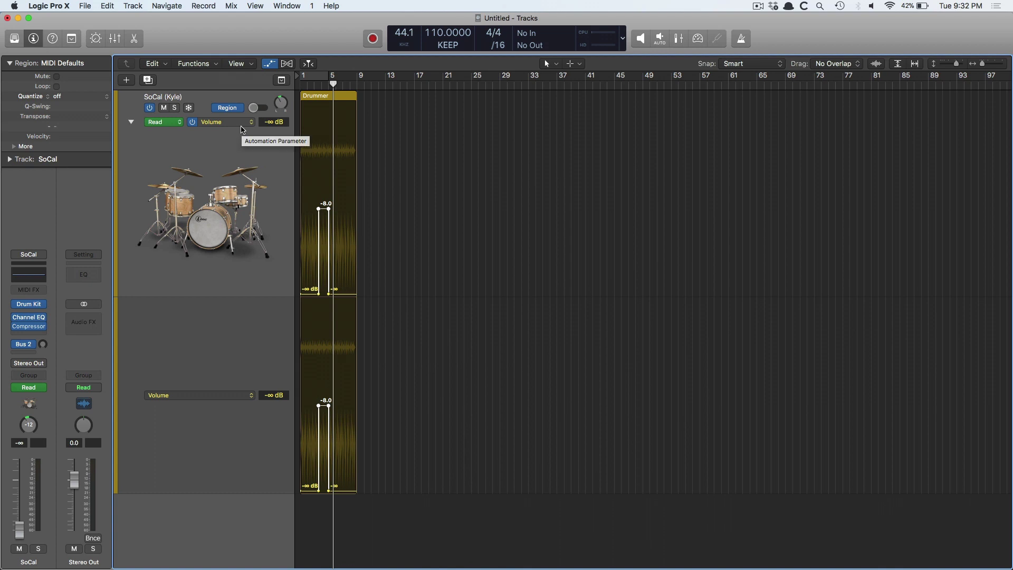
Step: Return to track-level automation and zoom so the Drummer region fills the view
left_click(228, 107)
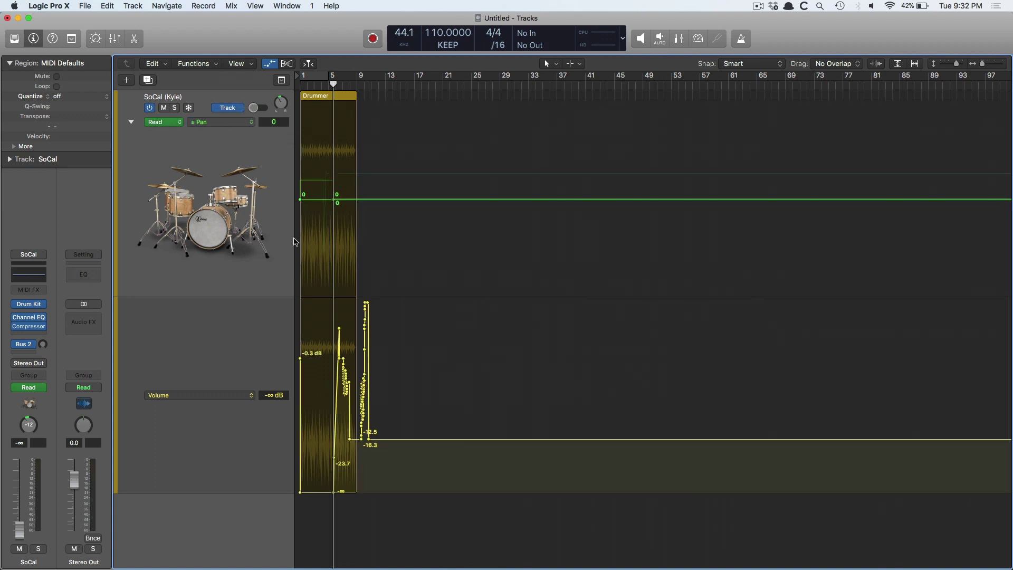
key("super+Left")
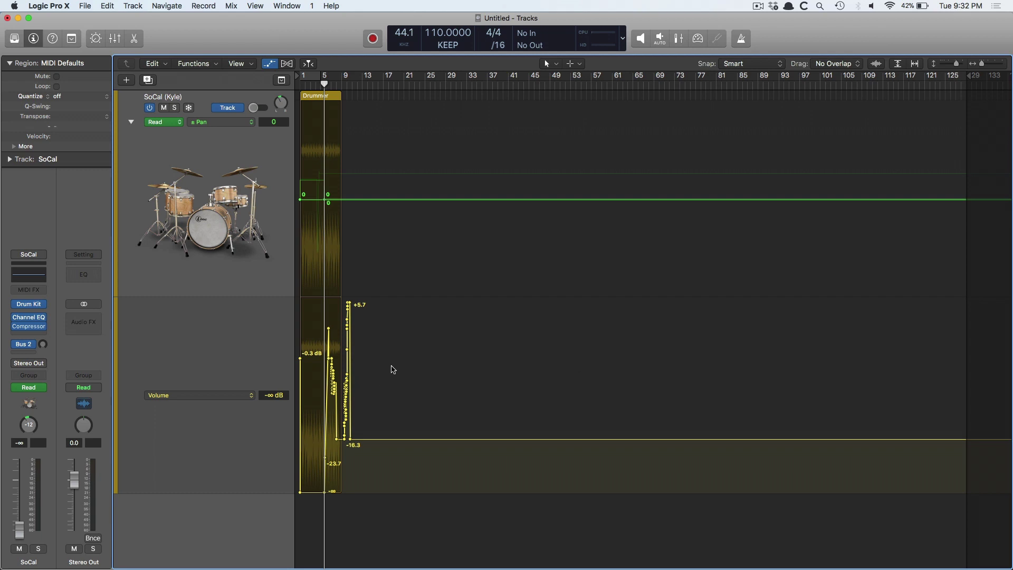
key("super+Right")
key("super+Right")
key("super+Right")
key("super+Right")
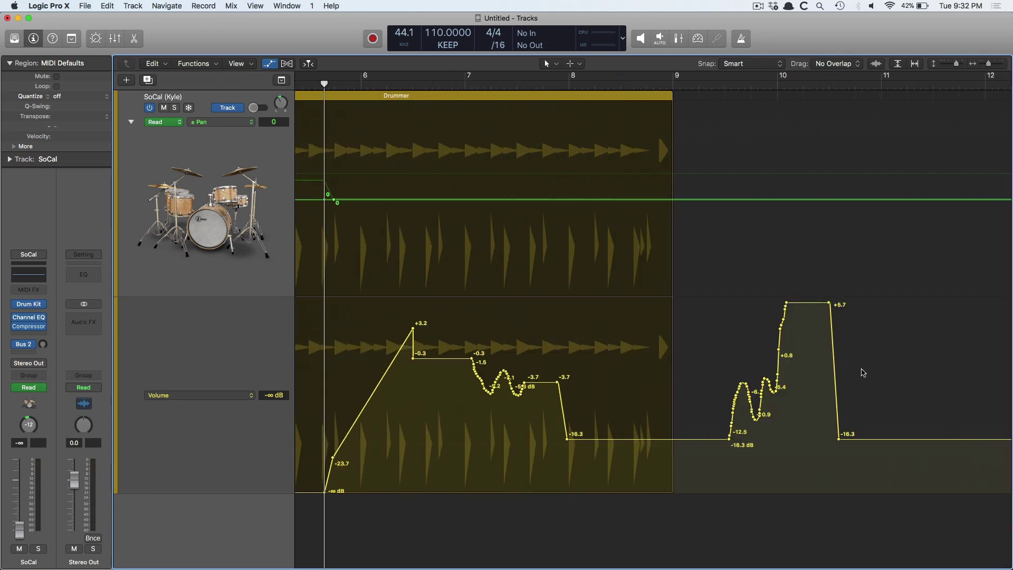
key("super+Left")
key("super+Left")
key("super+Left")
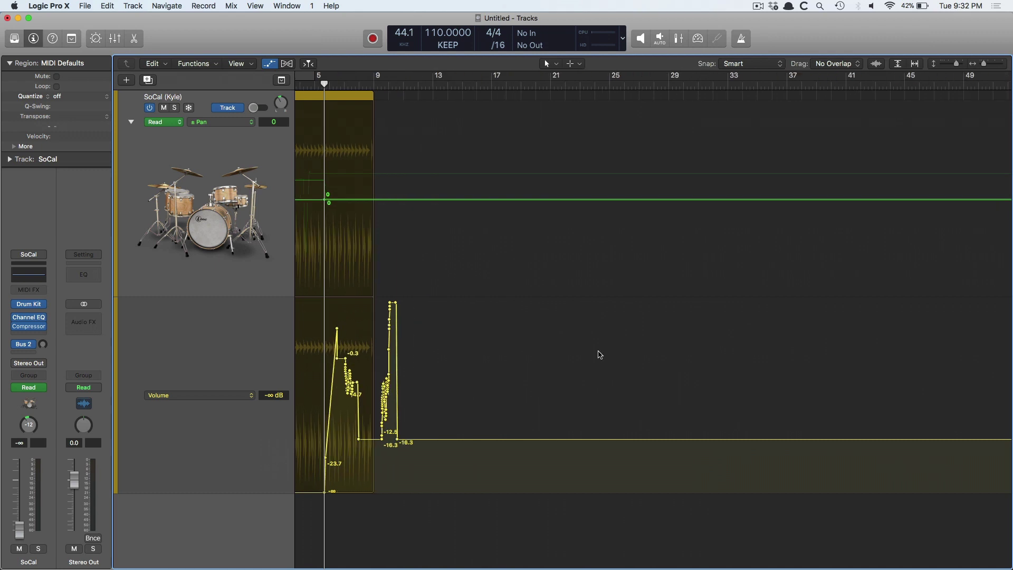
key("z")
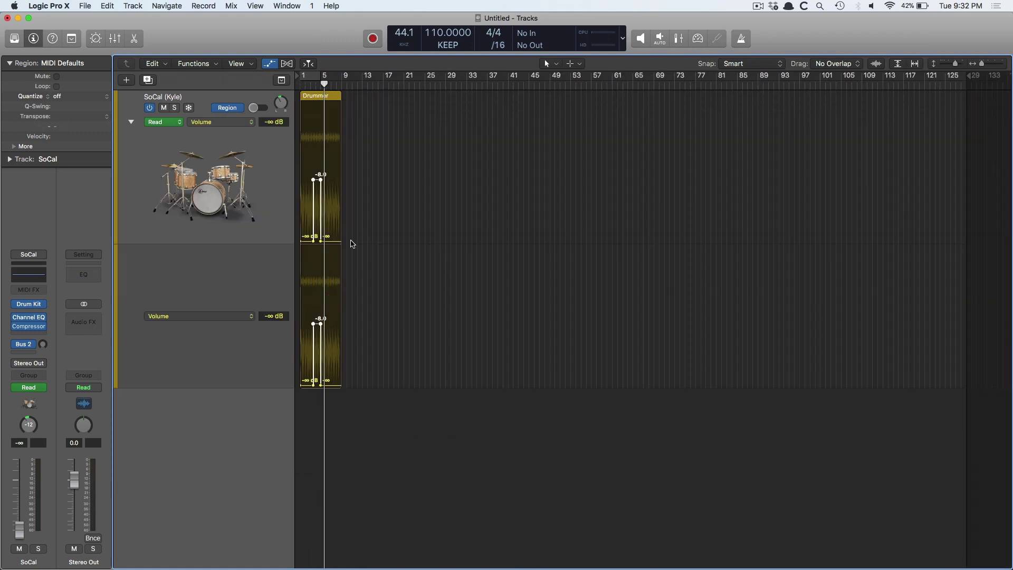
key("z")
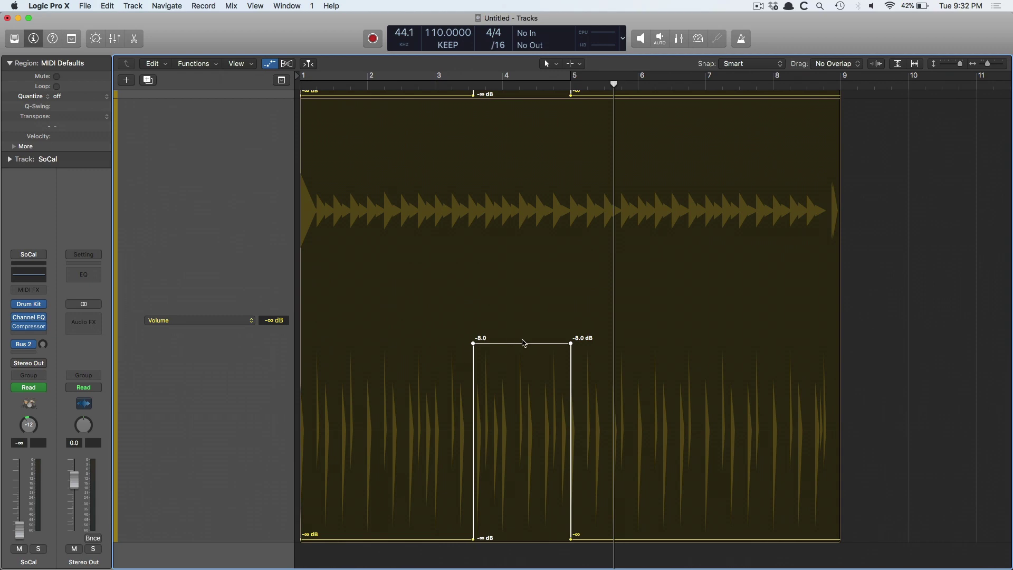
Step: Set the volume plateau to -8.2 dB and make the Drummer region loop
left_click_drag(522, 343, 501, 344)
key("z")
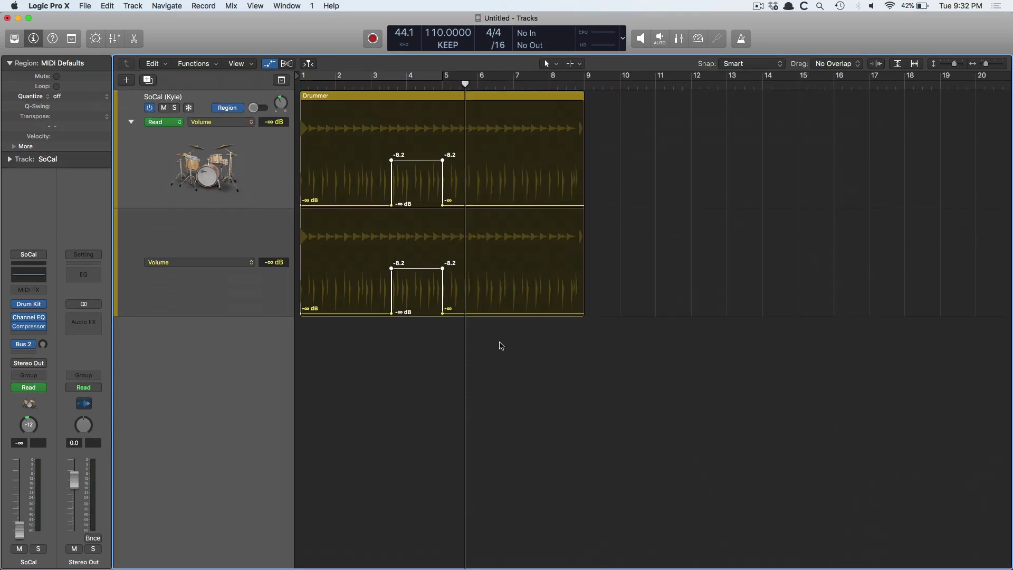
left_click(445, 99)
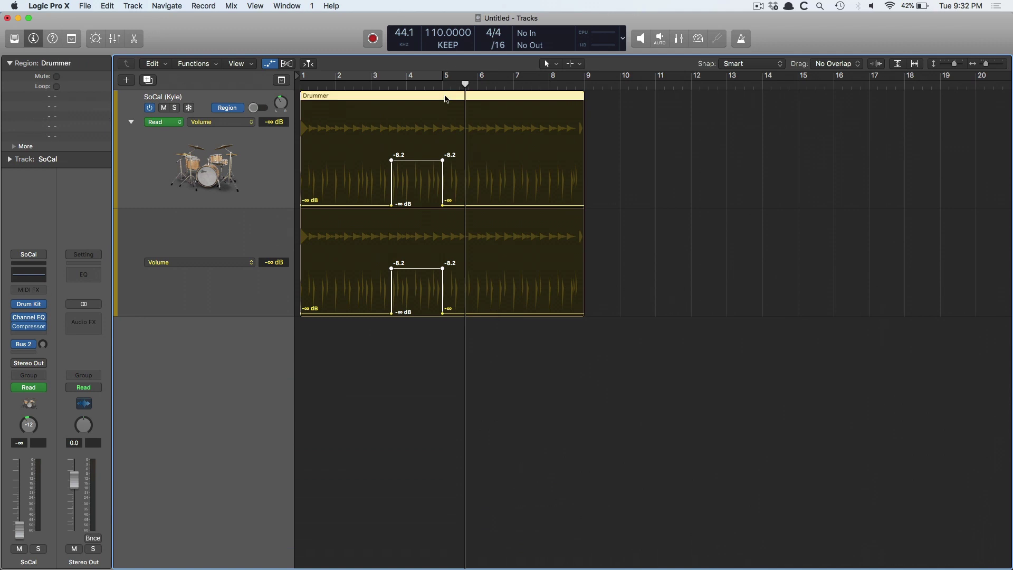
key("l")
Step: Add a second SoCal (Kyle) drummer track and copy the region with its automation onto it
scroll(459, 179, "down", 5)
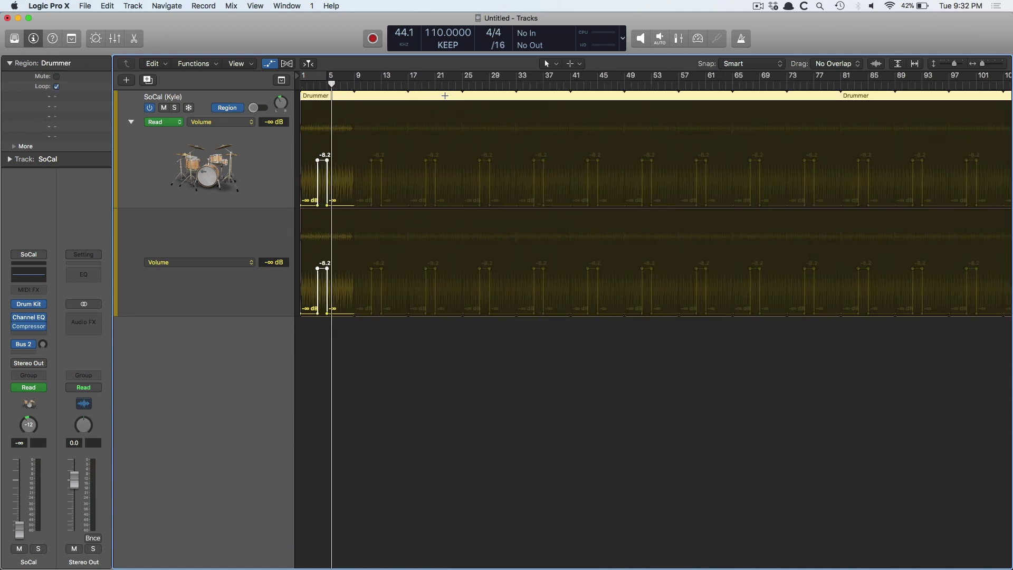
scroll(485, 165, "down", 2)
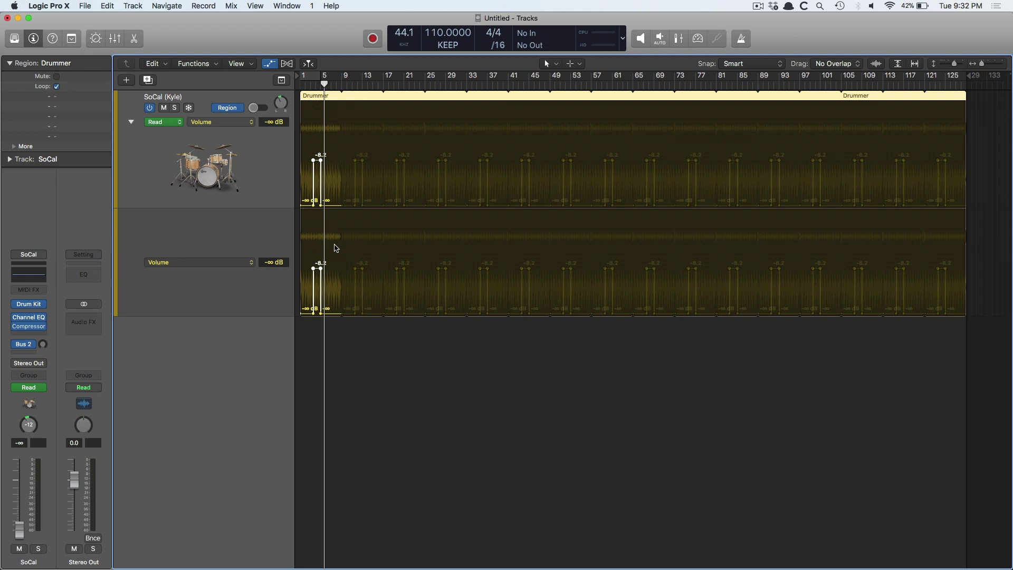
left_click(132, 220)
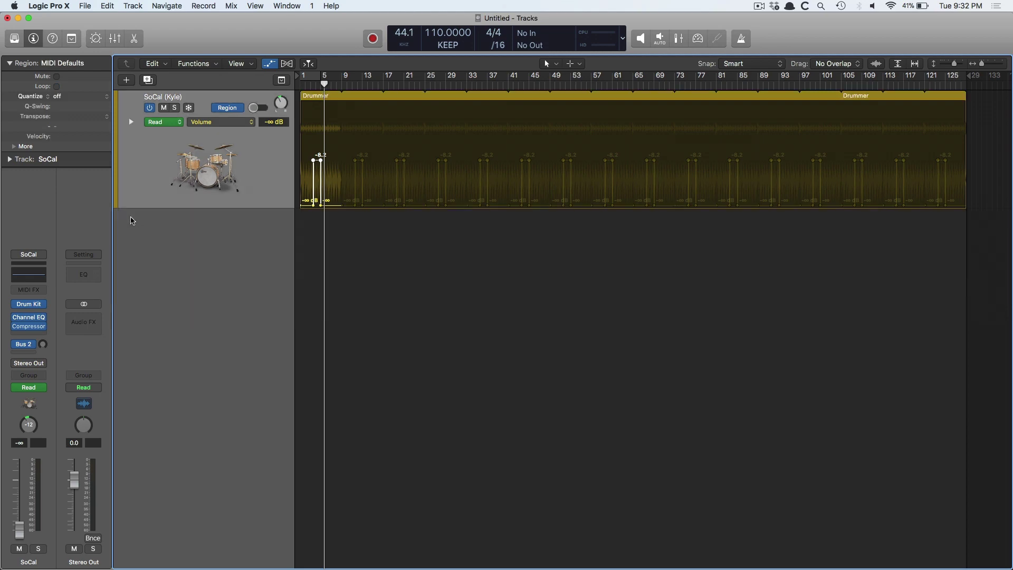
double_click(208, 206)
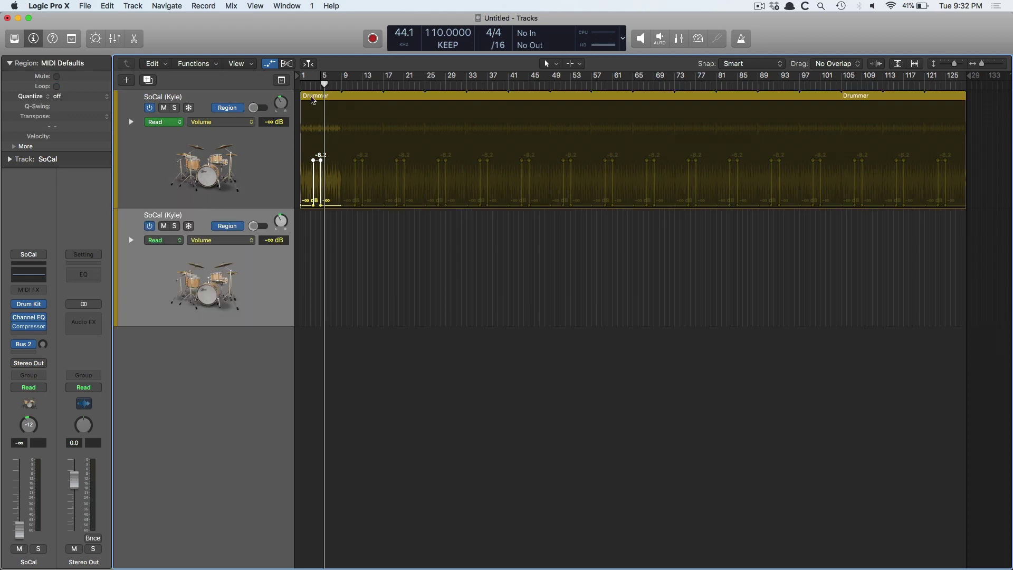
left_click_drag(312, 100, 422, 283)
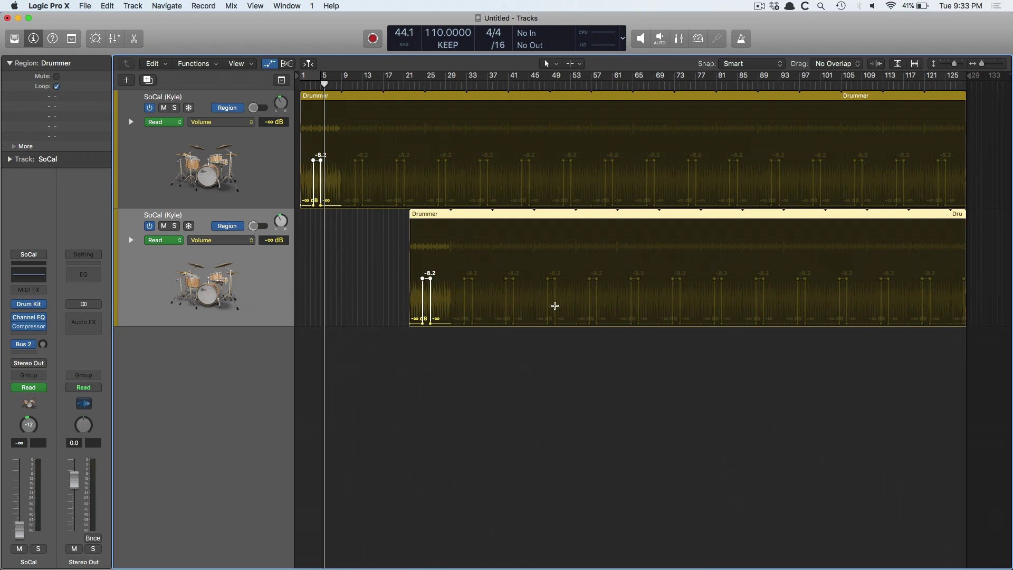
Step: Loop the copied Drummer region out to bar 37
key("l")
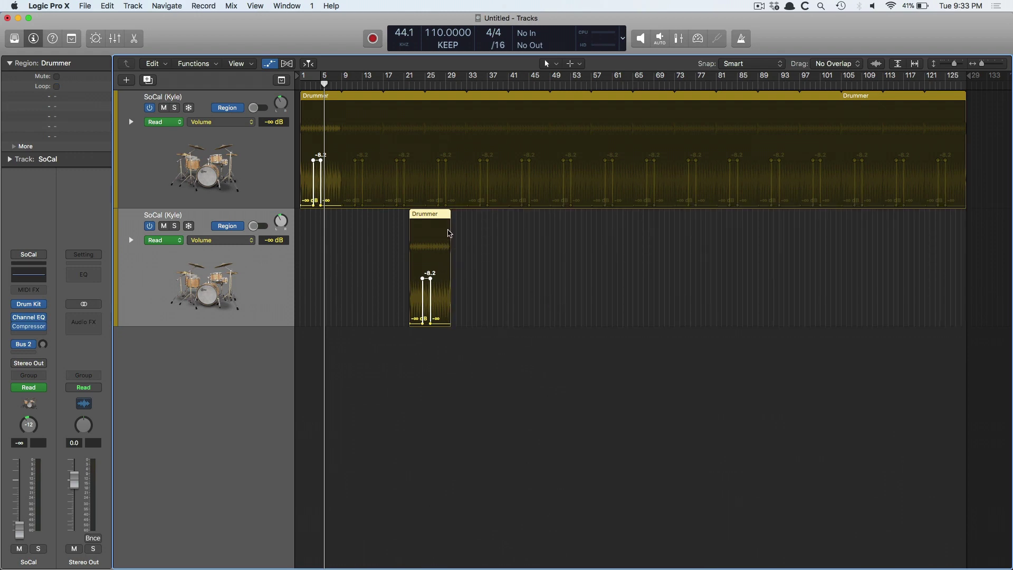
left_click_drag(449, 217, 502, 224)
key("super+z")
left_click_drag(447, 224, 490, 210)
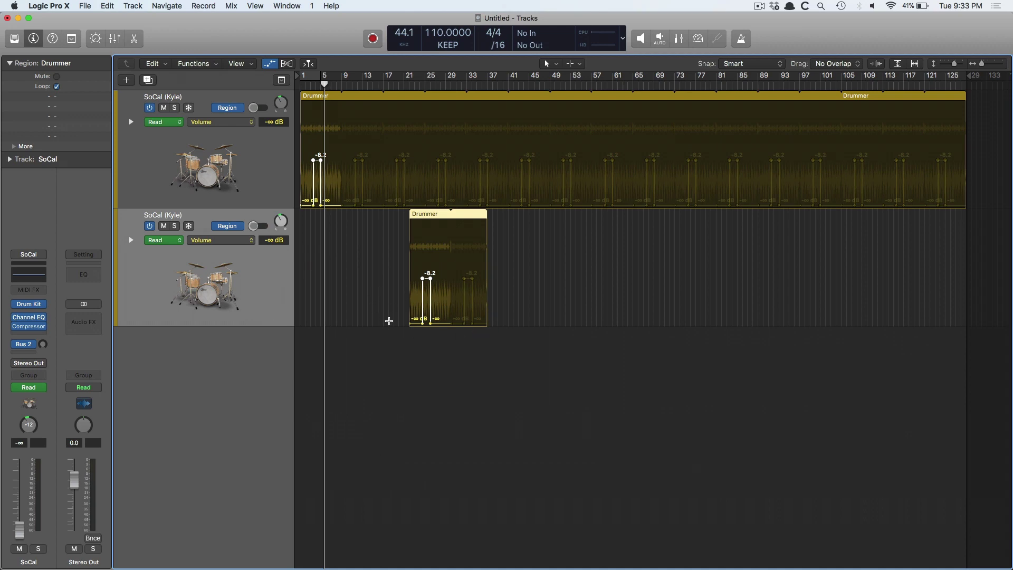
Step: Show track Volume automation and copy the Drummer region onto a new track at bar 17
key("l")
left_click(235, 109)
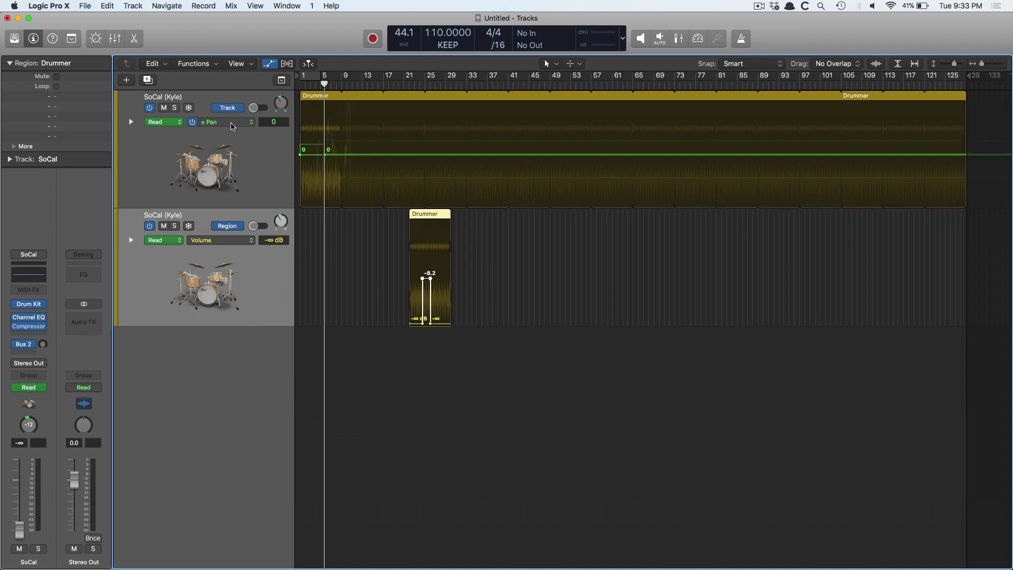
left_click(229, 122)
left_click(232, 90)
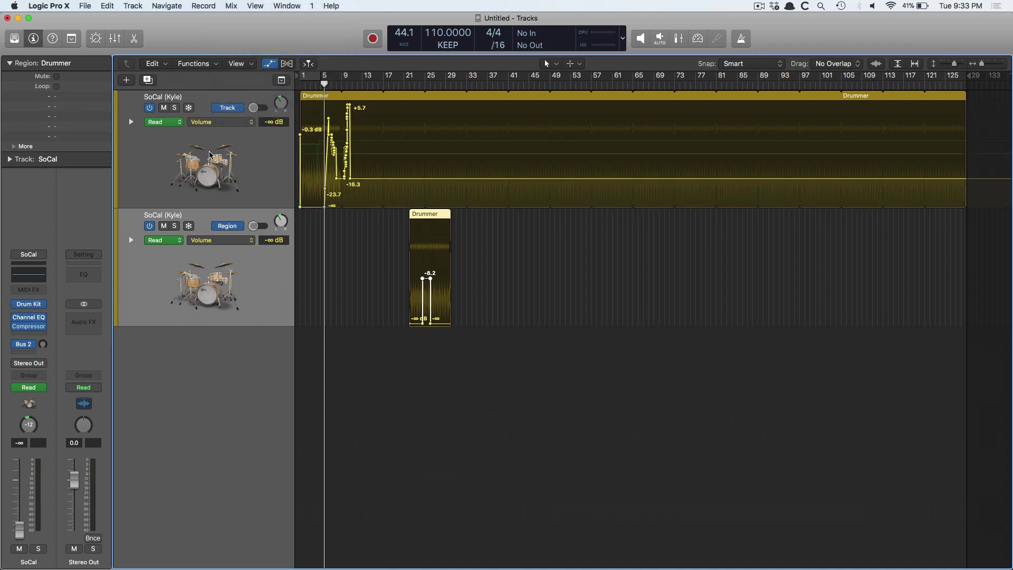
key("super+d")
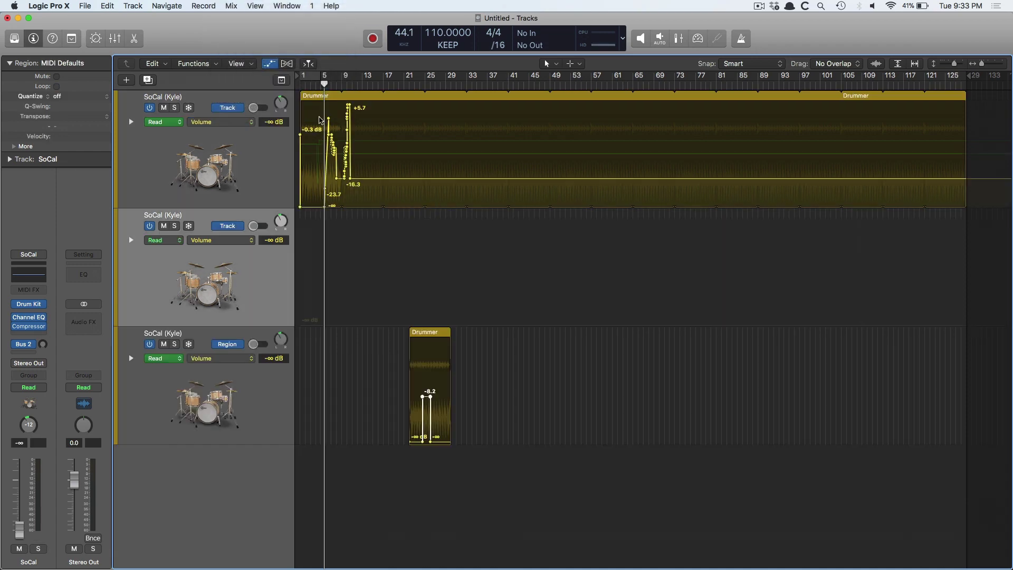
left_click_drag(312, 115, 377, 295)
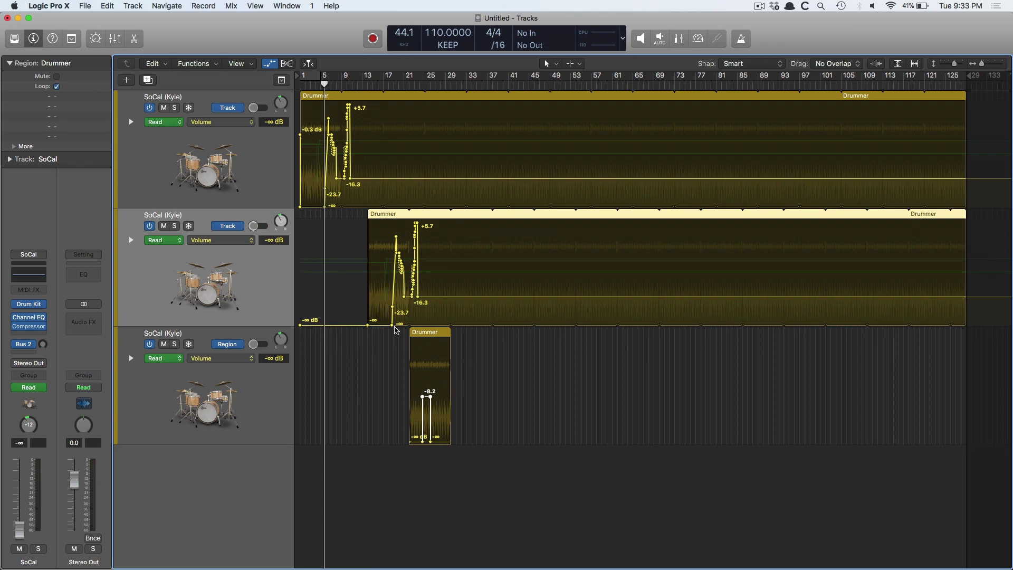
Step: Zoom to bars 19–20 and slide the -0.3 dB point right to slope the drop
left_click_drag(393, 258, 422, 298)
left_click_drag(383, 194, 592, 384)
left_click_drag(524, 242, 627, 242)
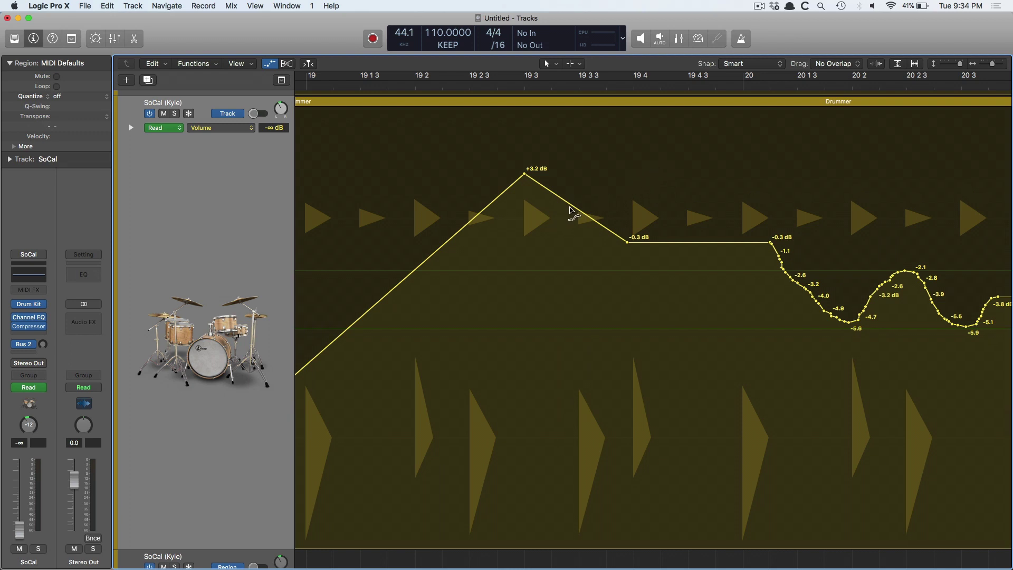
Step: Curve the +3.2 to -0.3 dB Volume segment into an S-shape, then zoom out to bars 19–24
left_click_drag(577, 211, 560, 228)
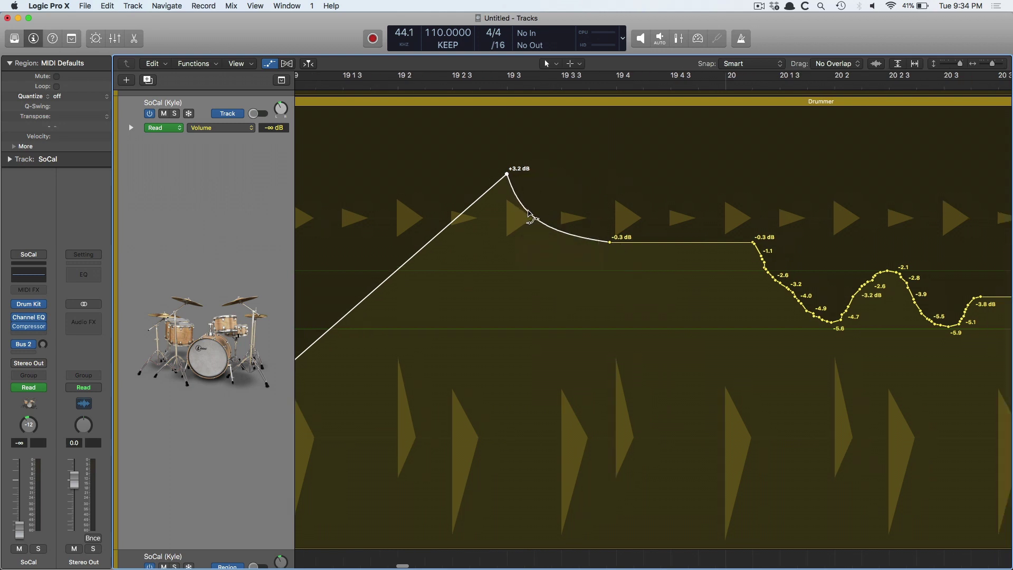
left_click_drag(563, 217, 587, 180)
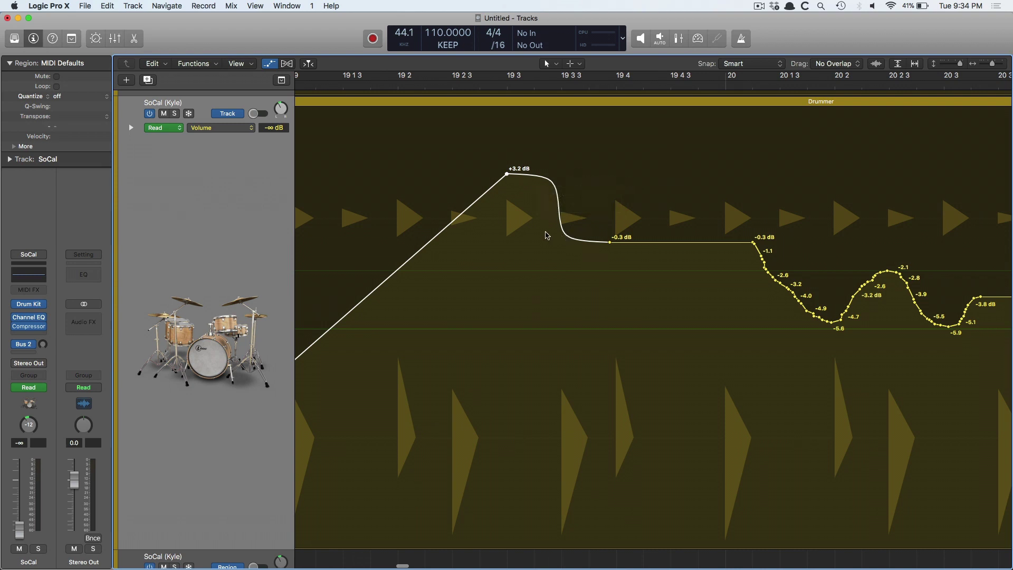
left_click(650, 238, "ctrl+alt")
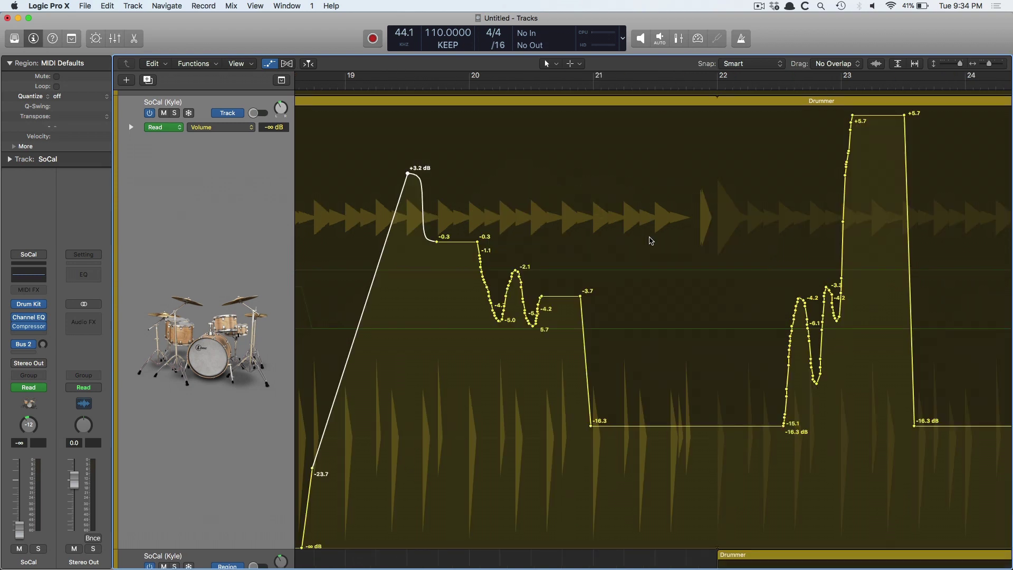